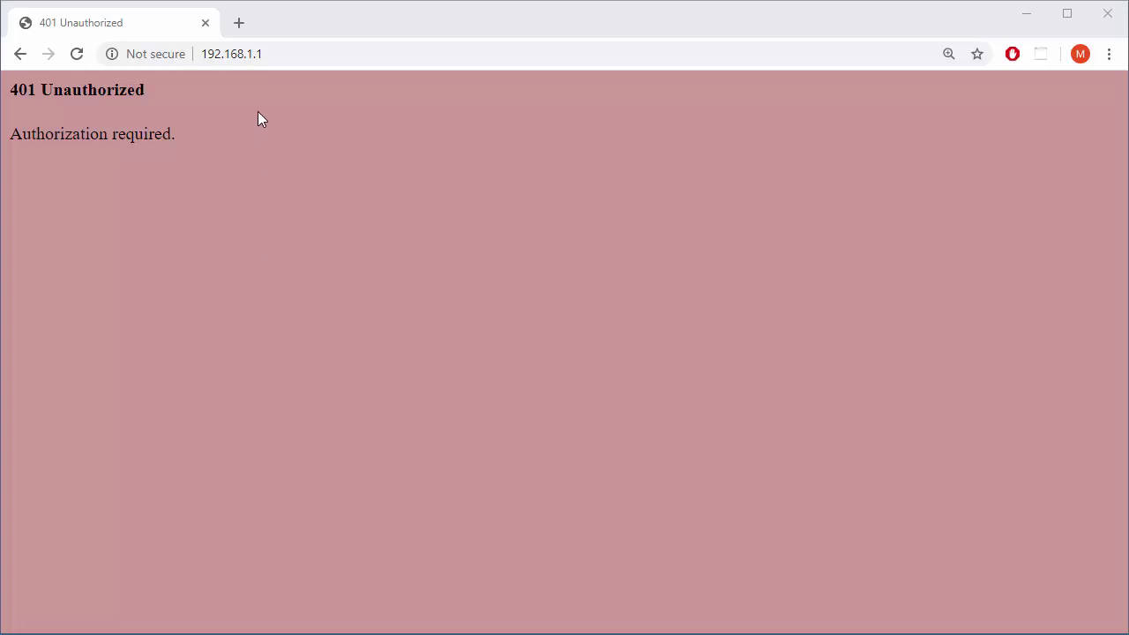
# - Reload 192.168.1.1, sign in as admin with the router password, and decline Chrome's password save
pyautogui.click(286, 55)
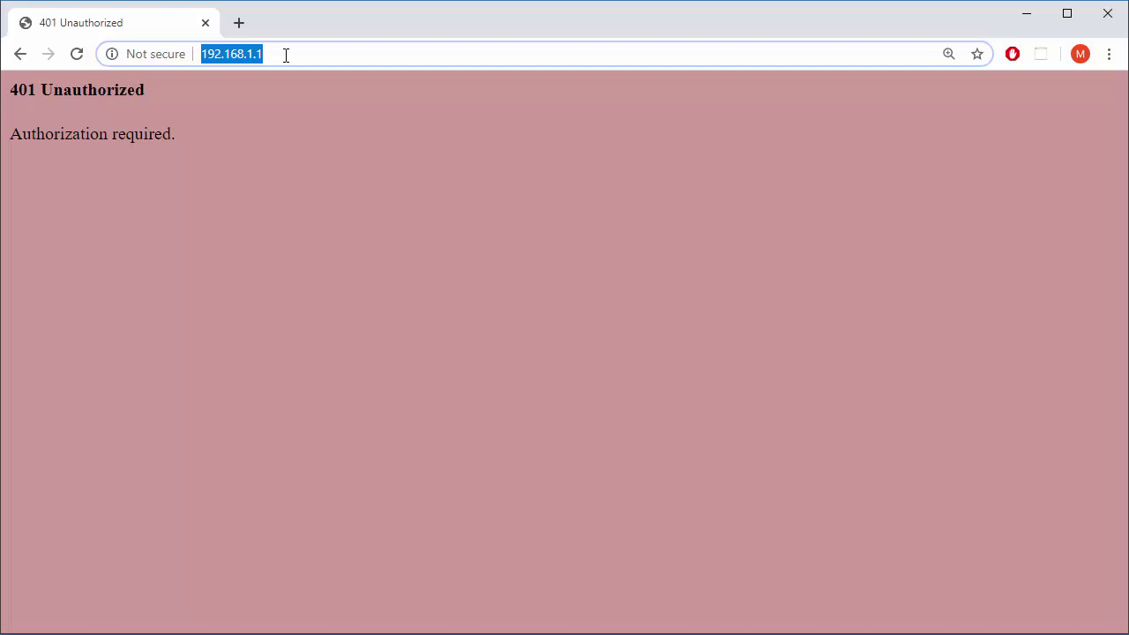
pyautogui.click(286, 55)
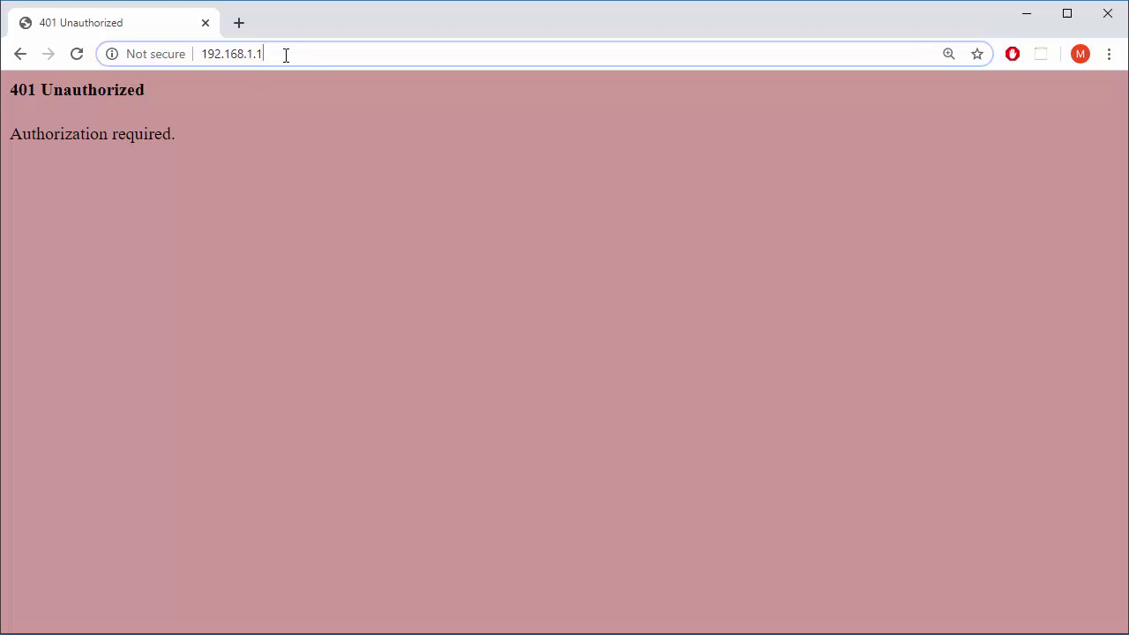
pyautogui.press('Return')
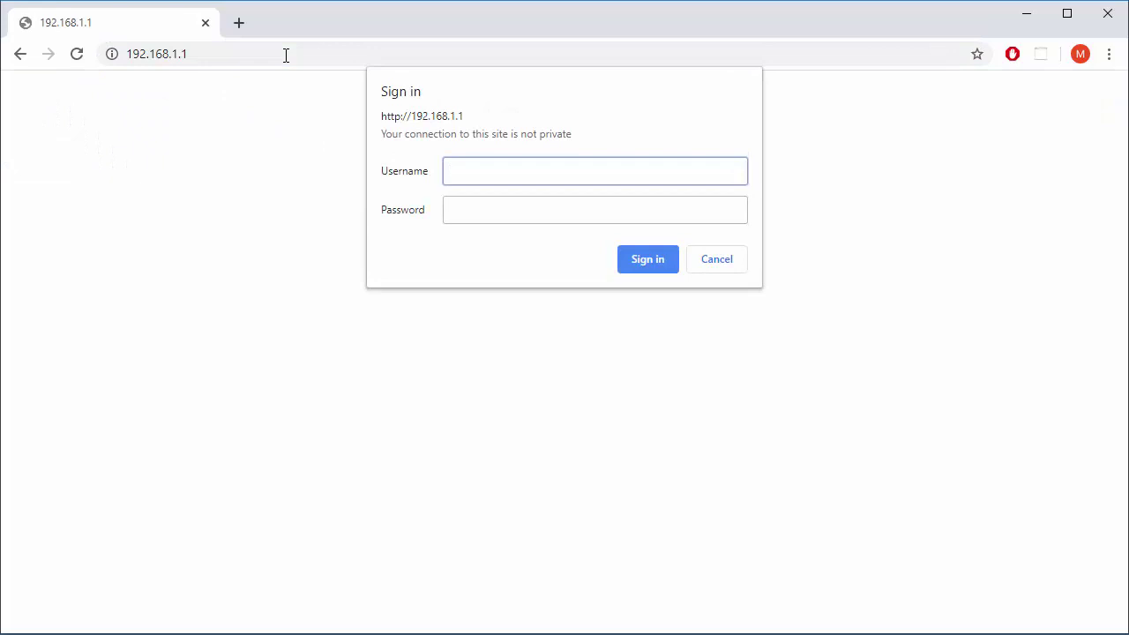
pyautogui.press('Tab')
pyautogui.press('Return')
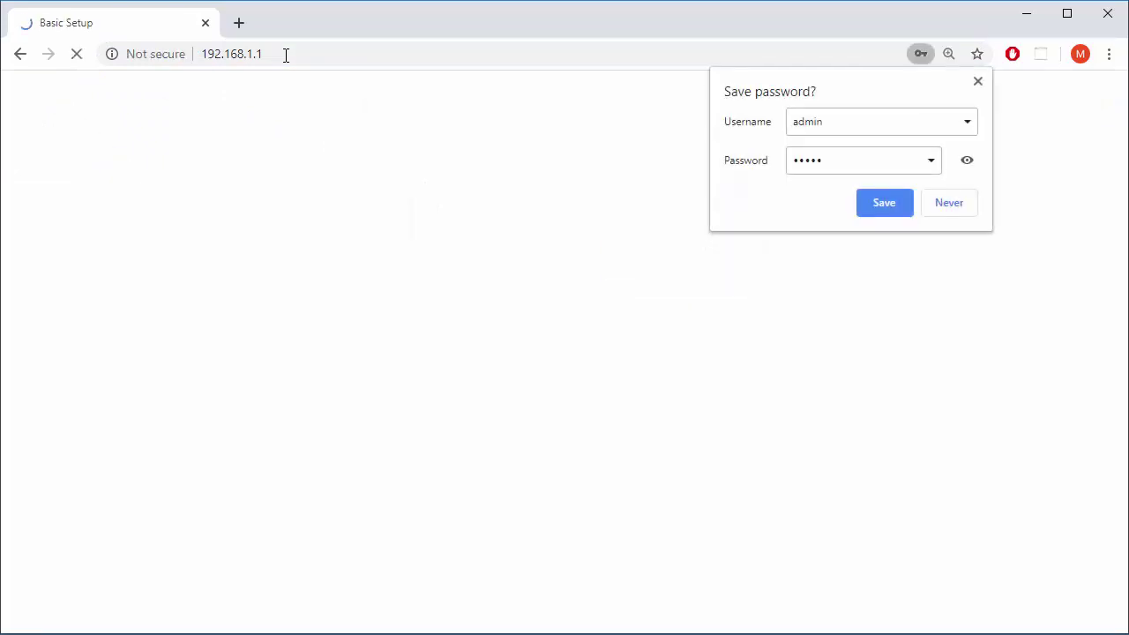
pyautogui.click(948, 203)
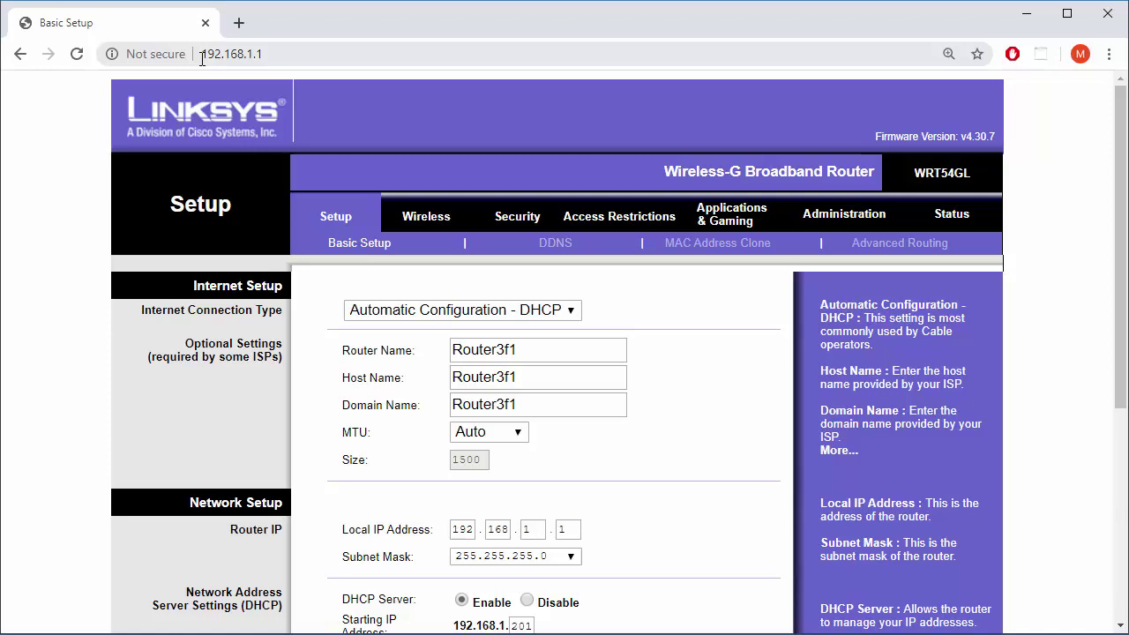
pyautogui.click(203, 55)
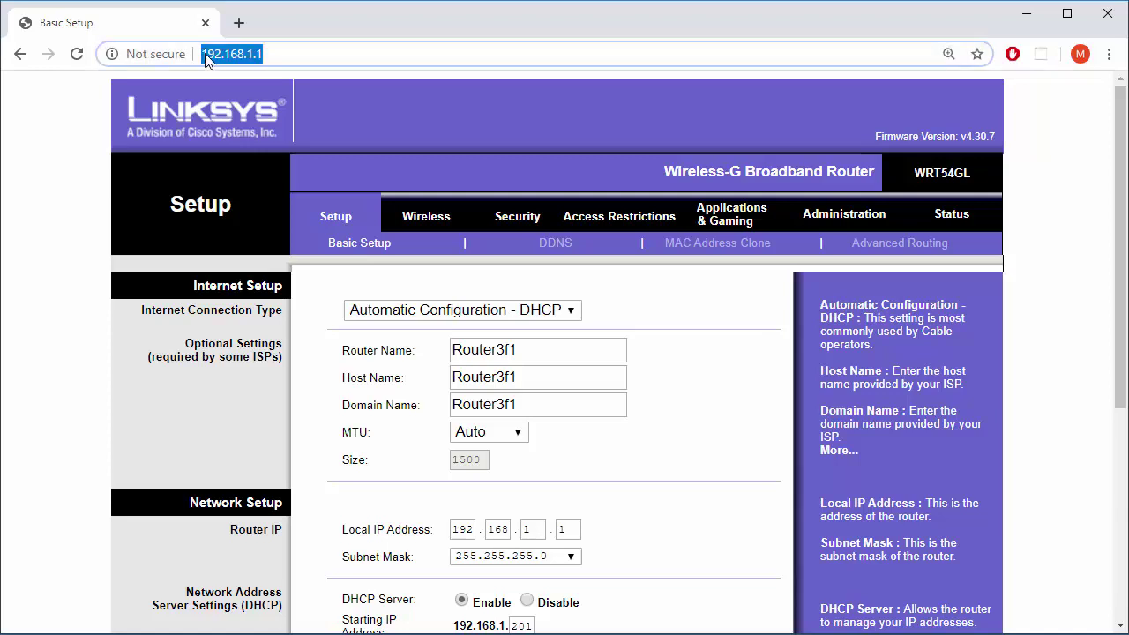
pyautogui.click(205, 55)
pyautogui.write('https')
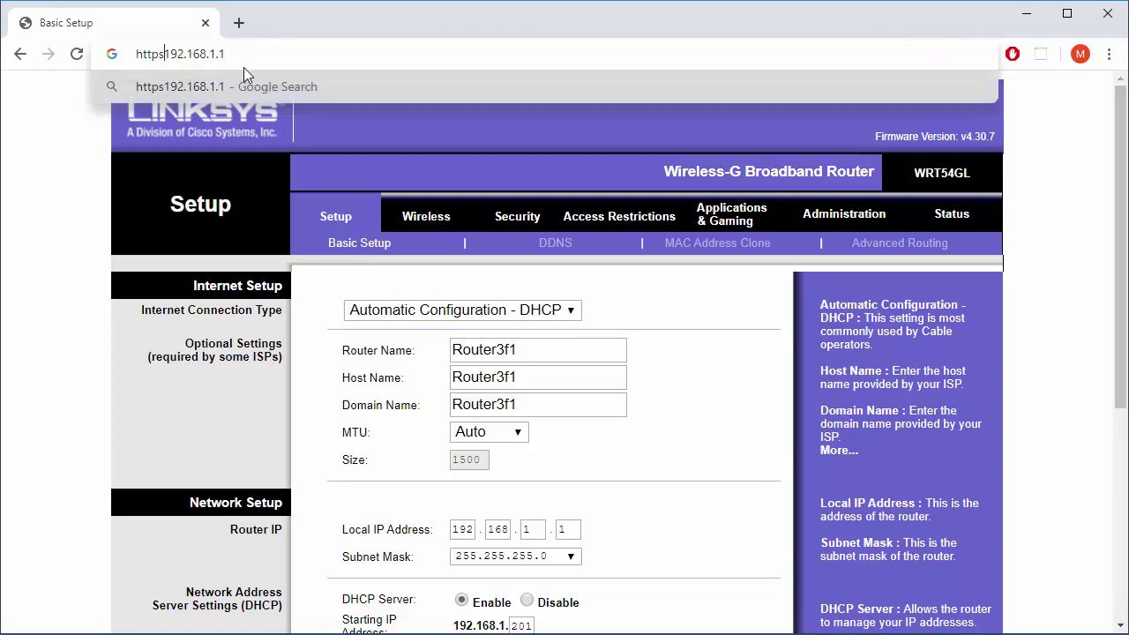
pyautogui.write('://')
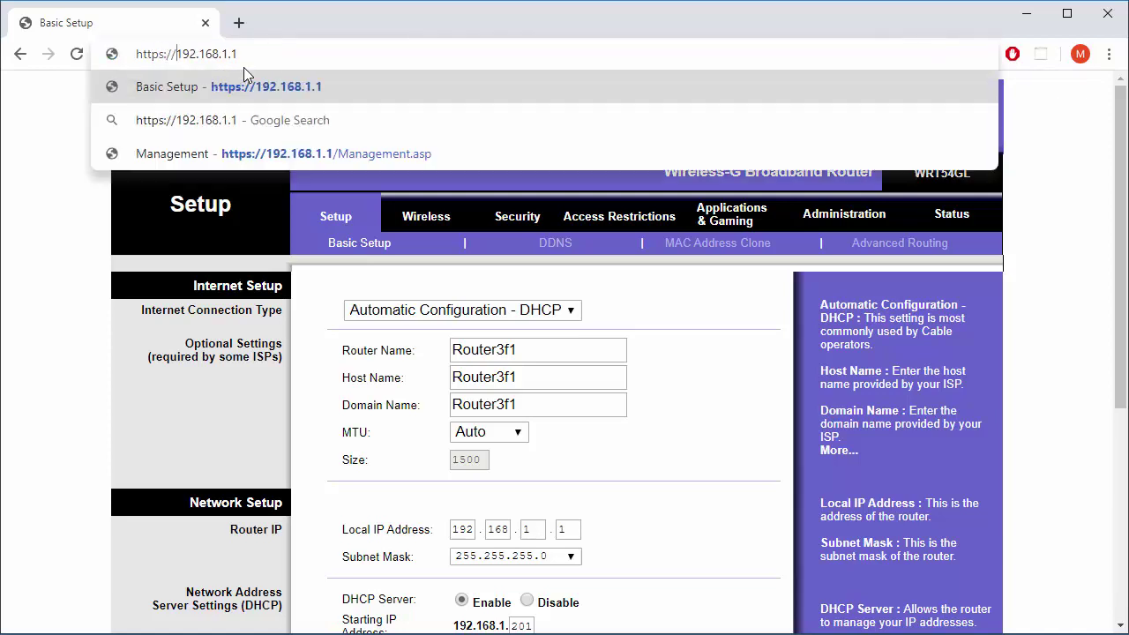
pyautogui.press('Return')
pyautogui.write('a')
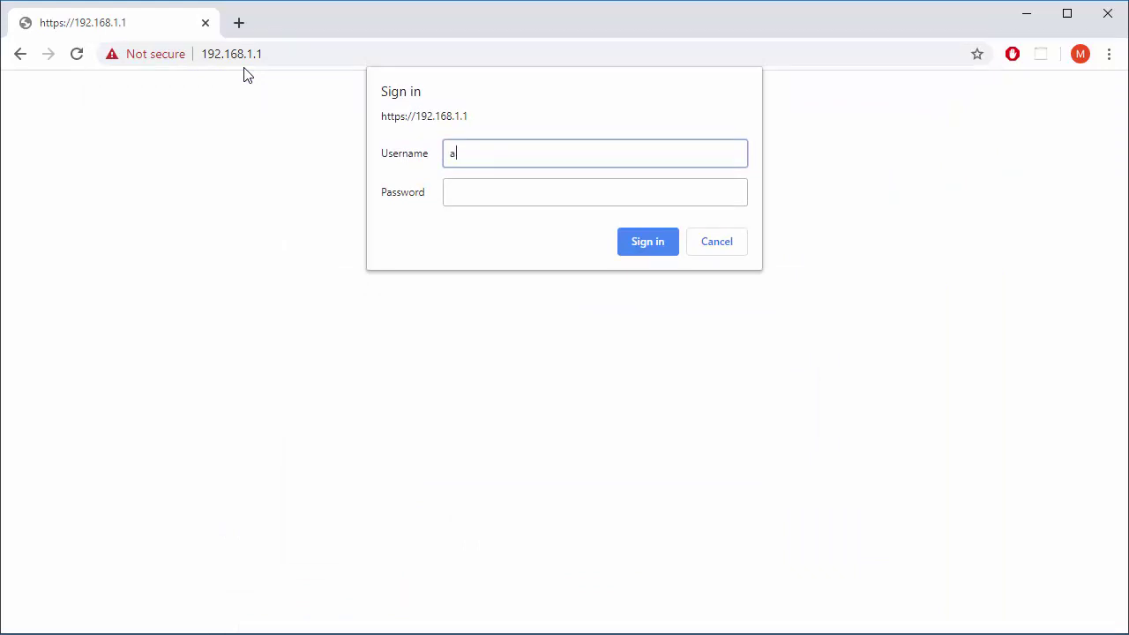
pyautogui.write('dmin')
pyautogui.press('Tab')
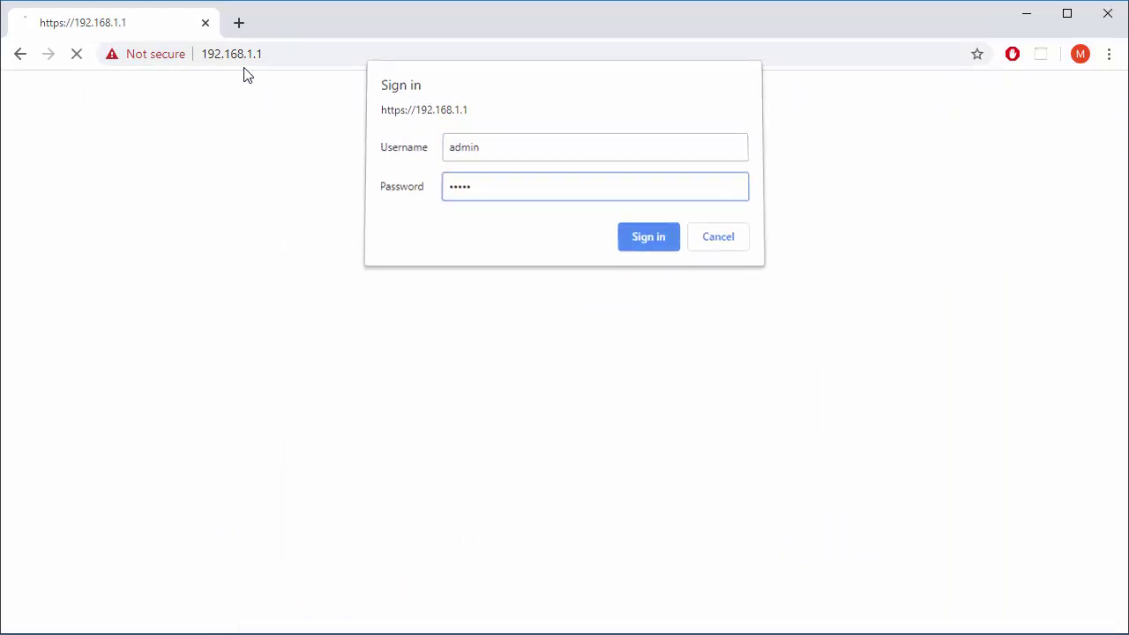
pyautogui.press('Return')
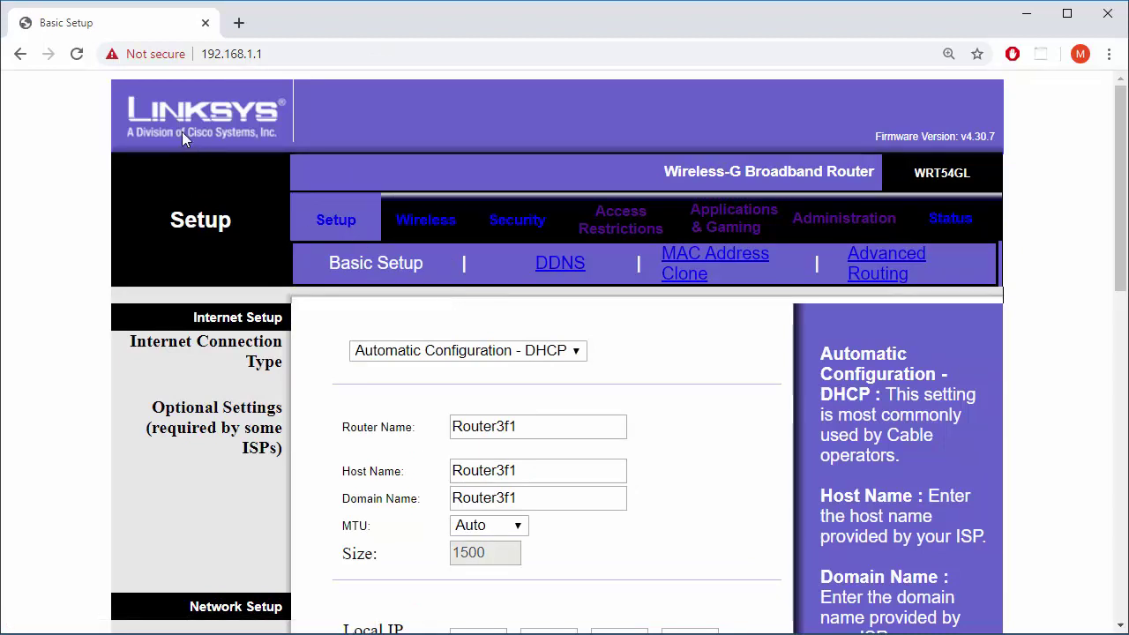
pyautogui.click(149, 56)
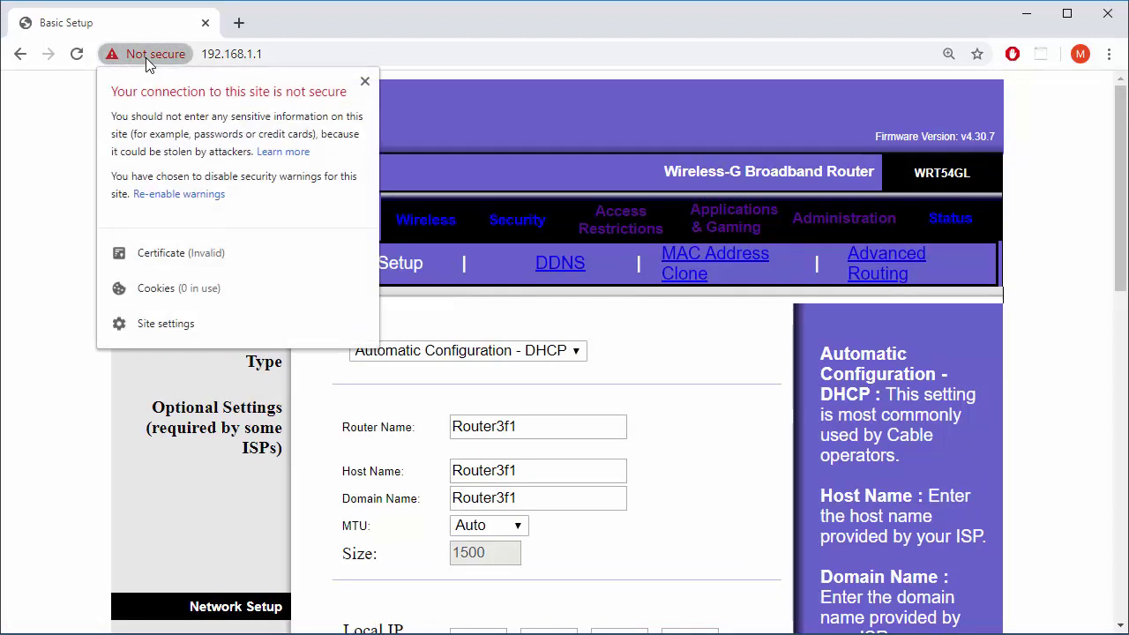
pyautogui.click(179, 256)
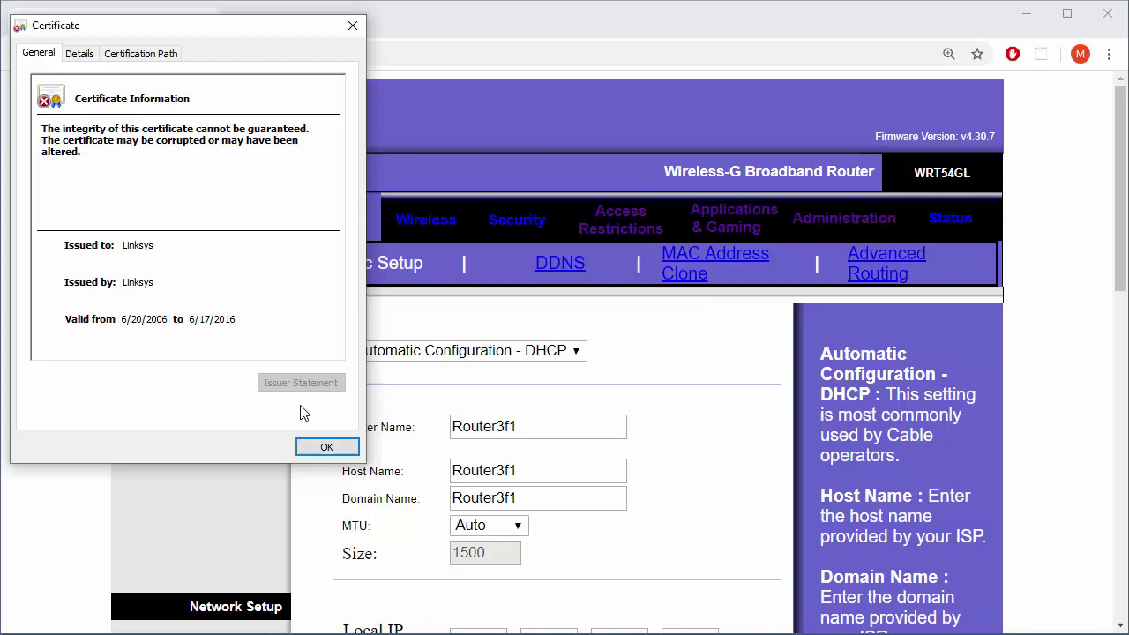
pyautogui.click(322, 448)
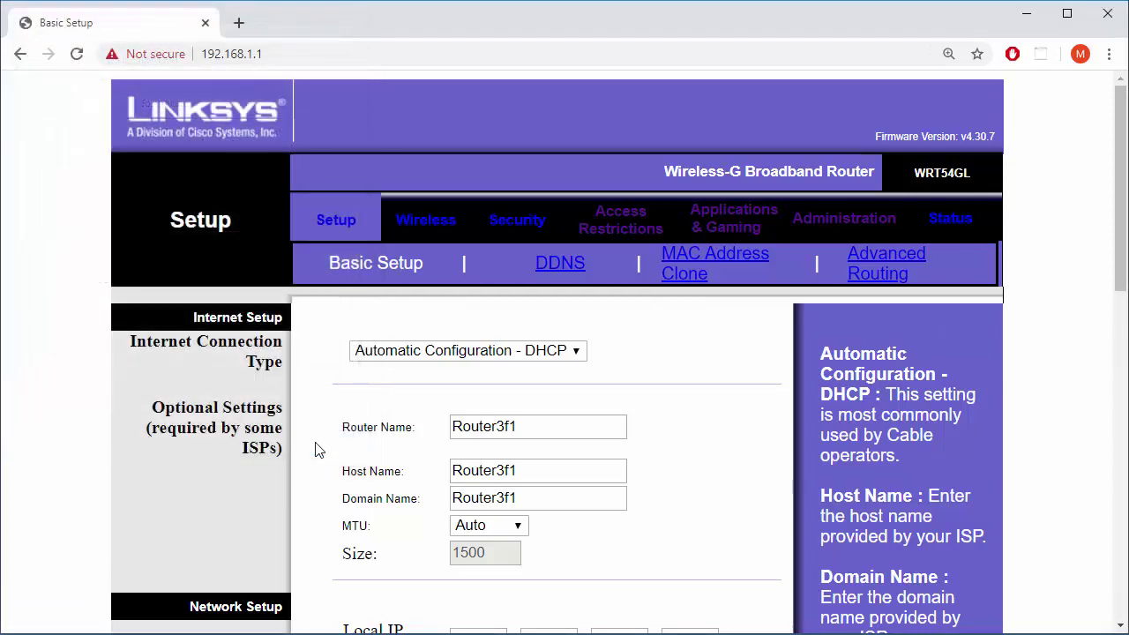
pyautogui.click(203, 54)
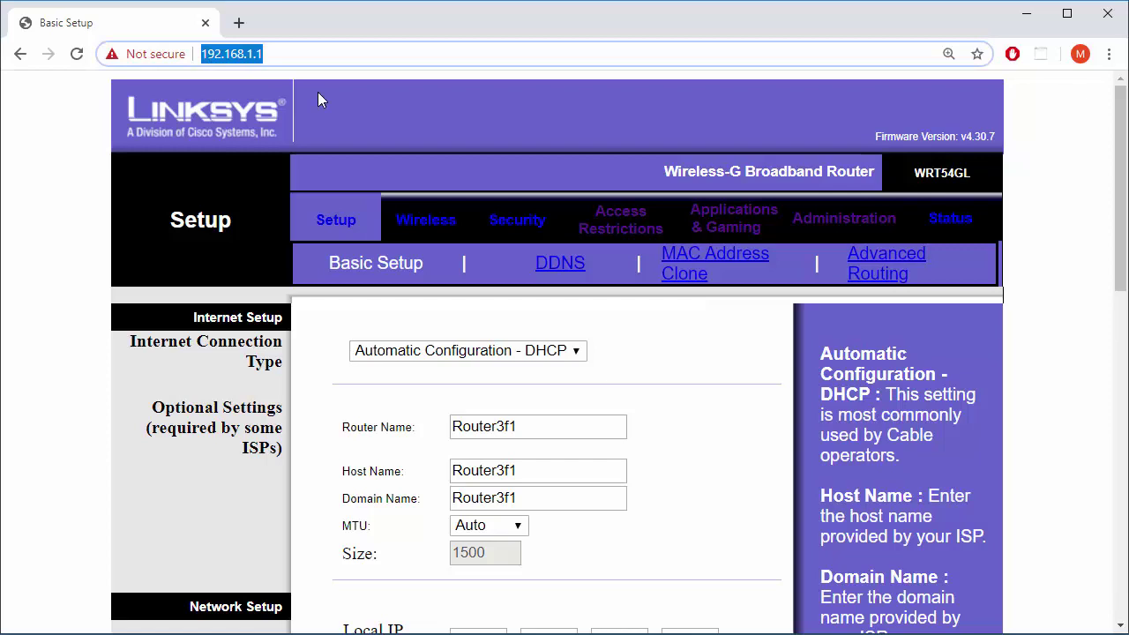
pyautogui.press('Home')
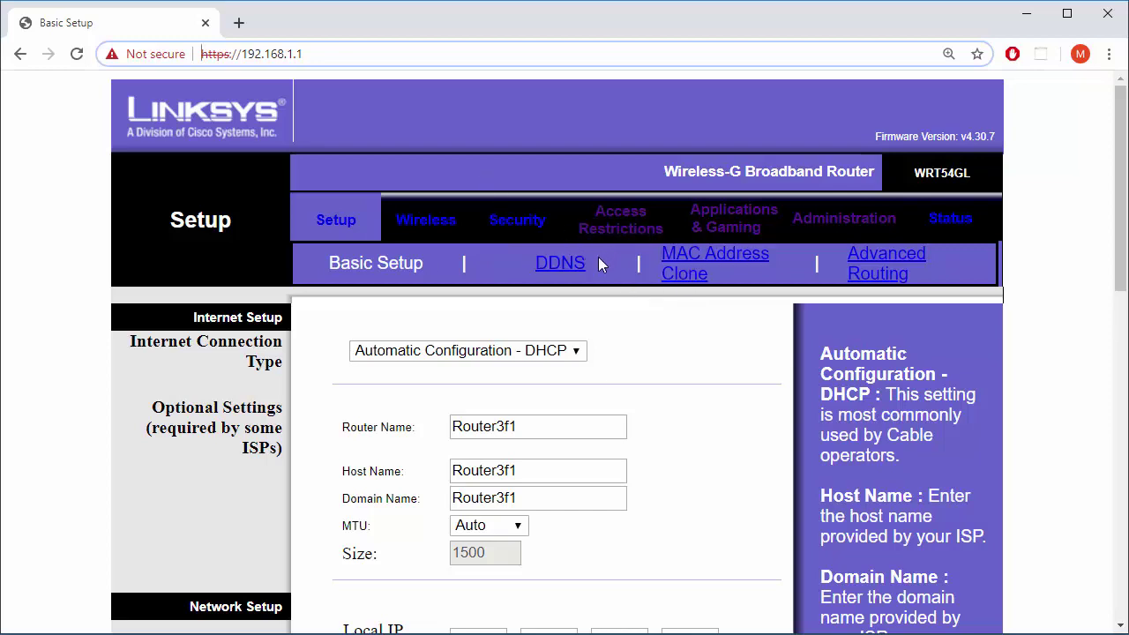
pyautogui.press('Delete')
pyautogui.press('Delete')
pyautogui.press('Delete')
pyautogui.press('Delete')
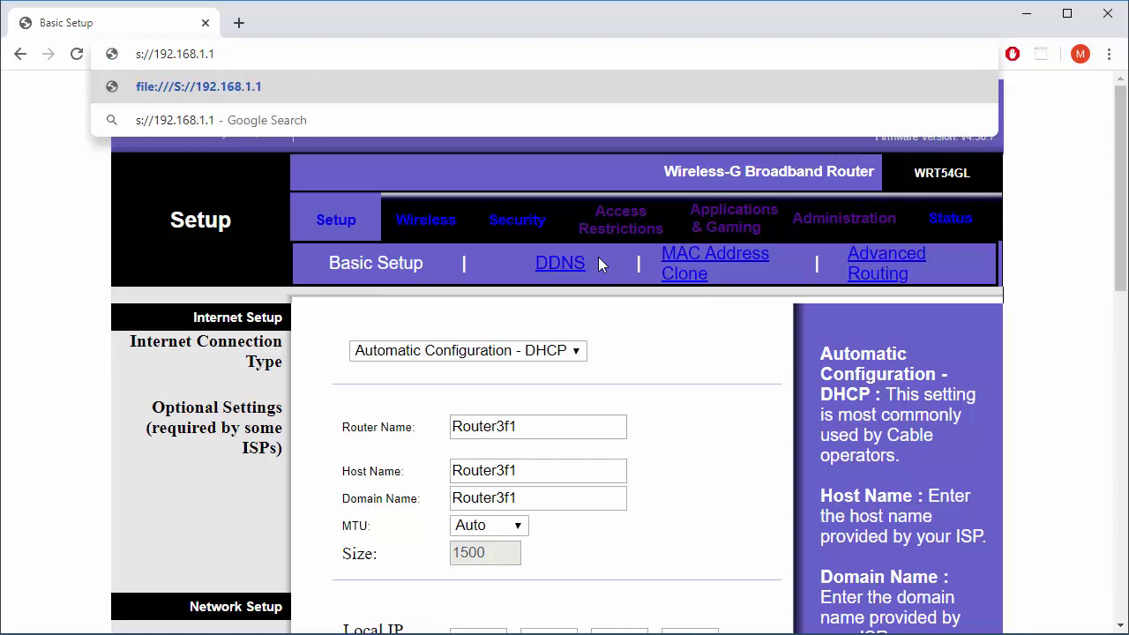
pyautogui.press('Delete')
pyautogui.write('http')
pyautogui.press('Return')
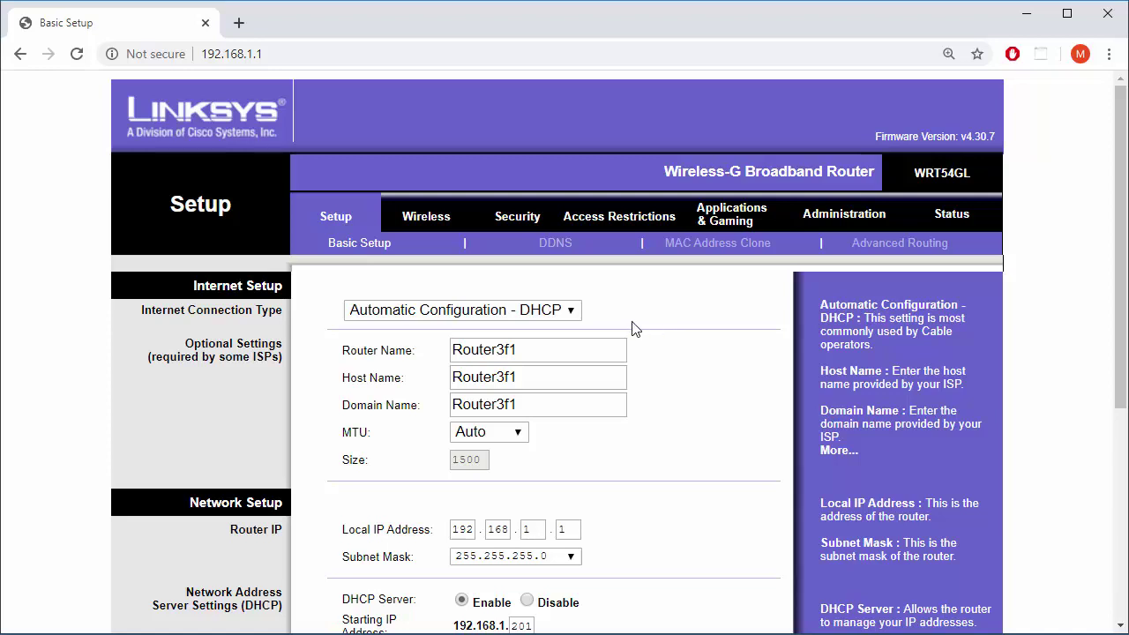
# - Go to Administration > Management and select the current Router Password text
pyautogui.click(830, 220)
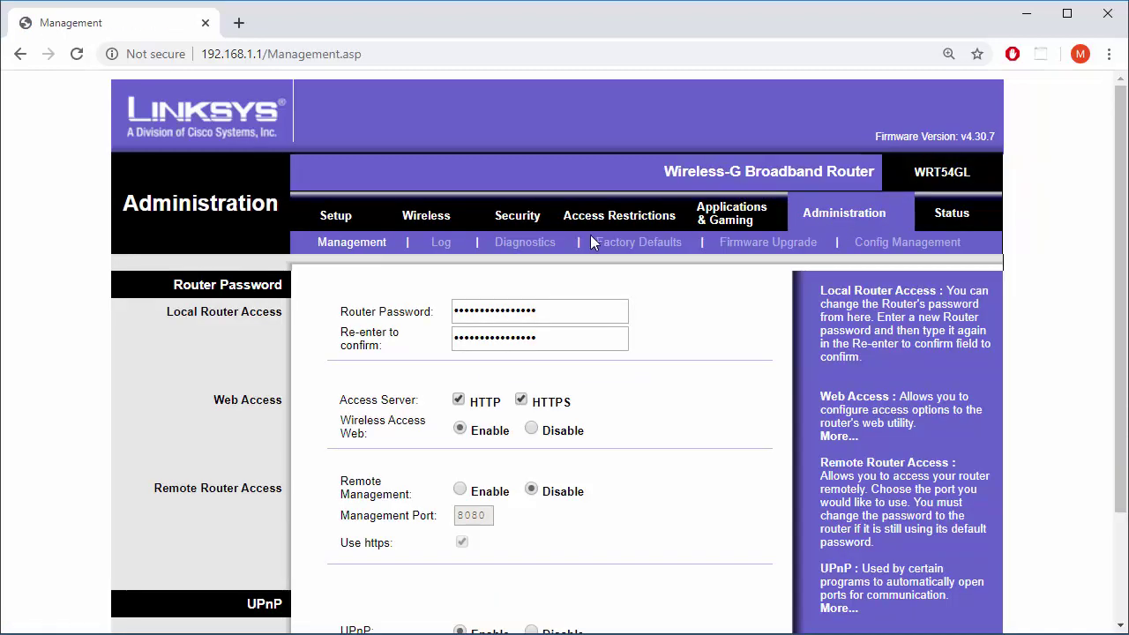
pyautogui.click(518, 221)
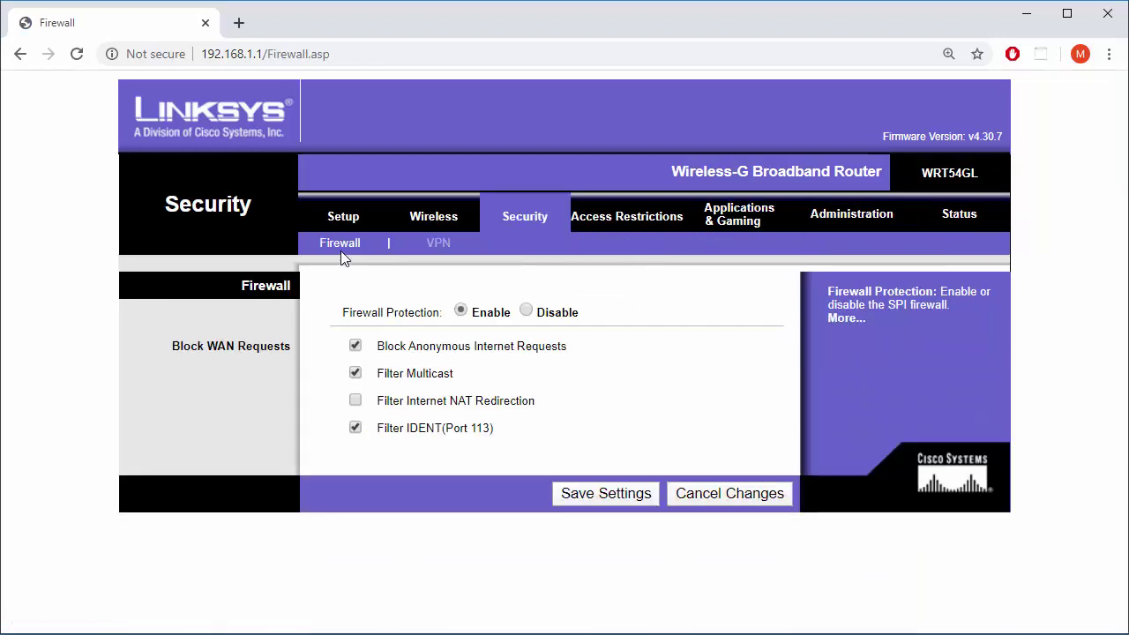
pyautogui.click(861, 220)
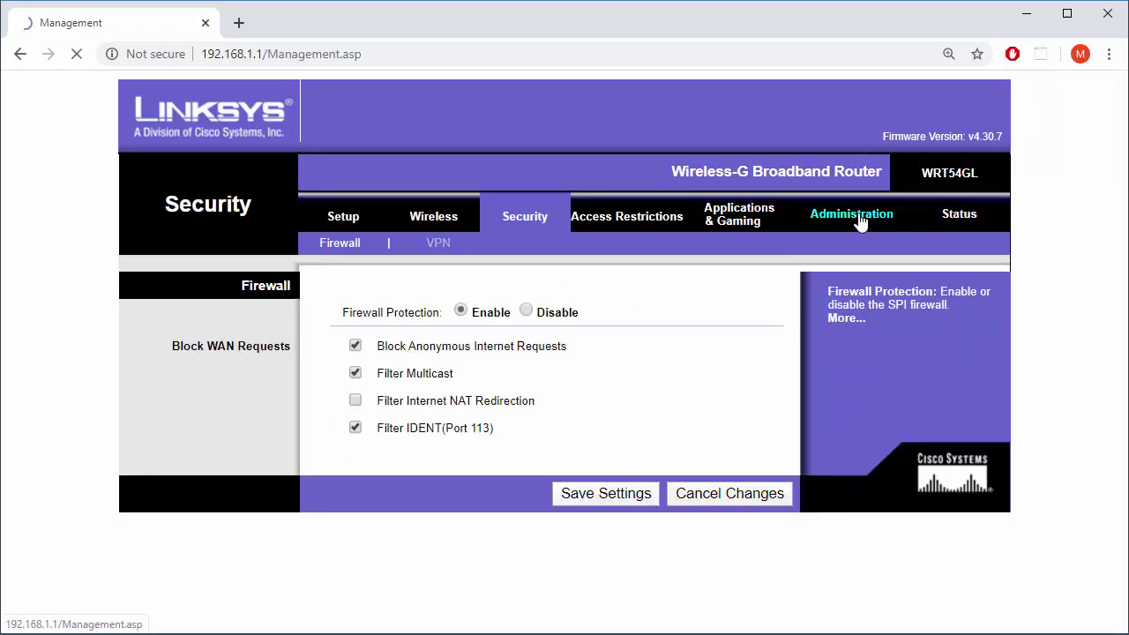
pyautogui.click(546, 314)
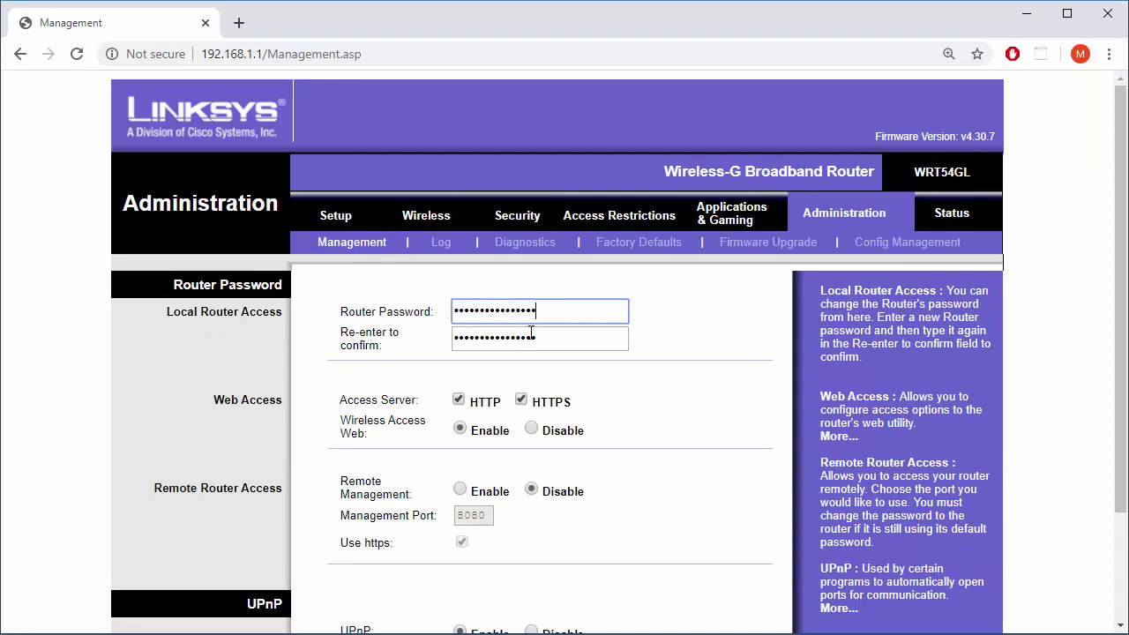
pyautogui.moveTo(559, 323); pyautogui.dragTo(454, 319)
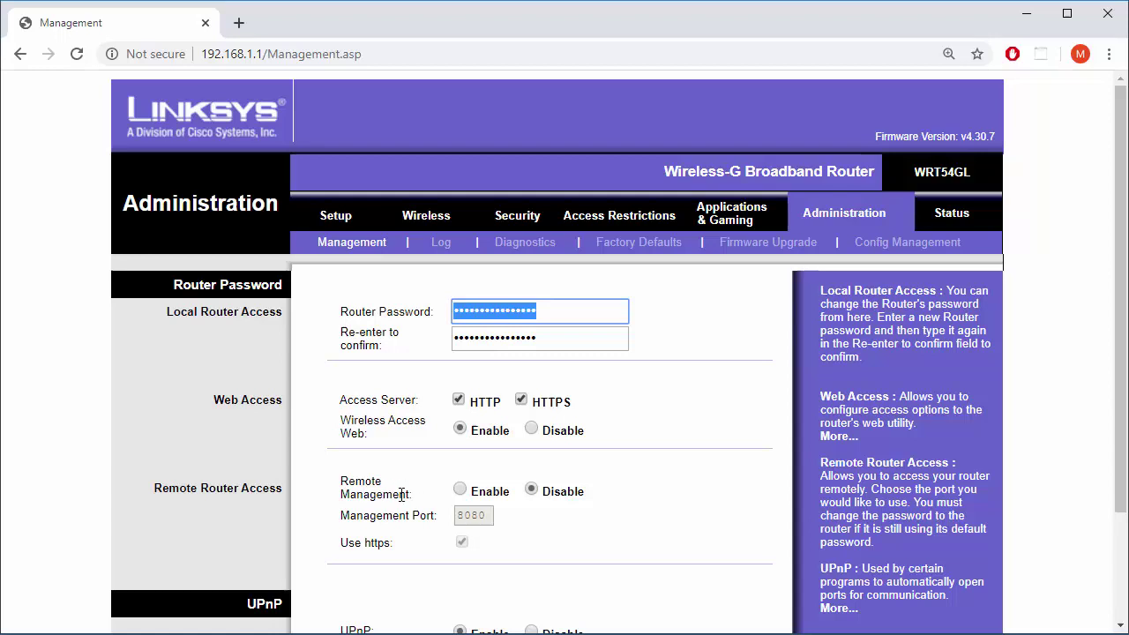
pyautogui.click(460, 490)
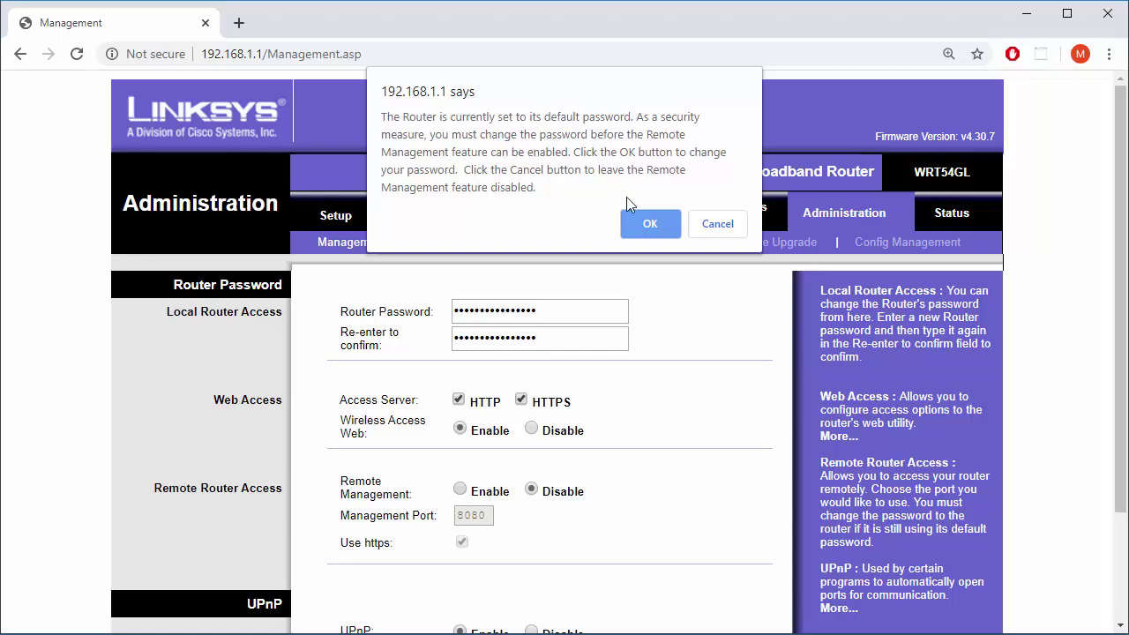
pyautogui.click(655, 229)
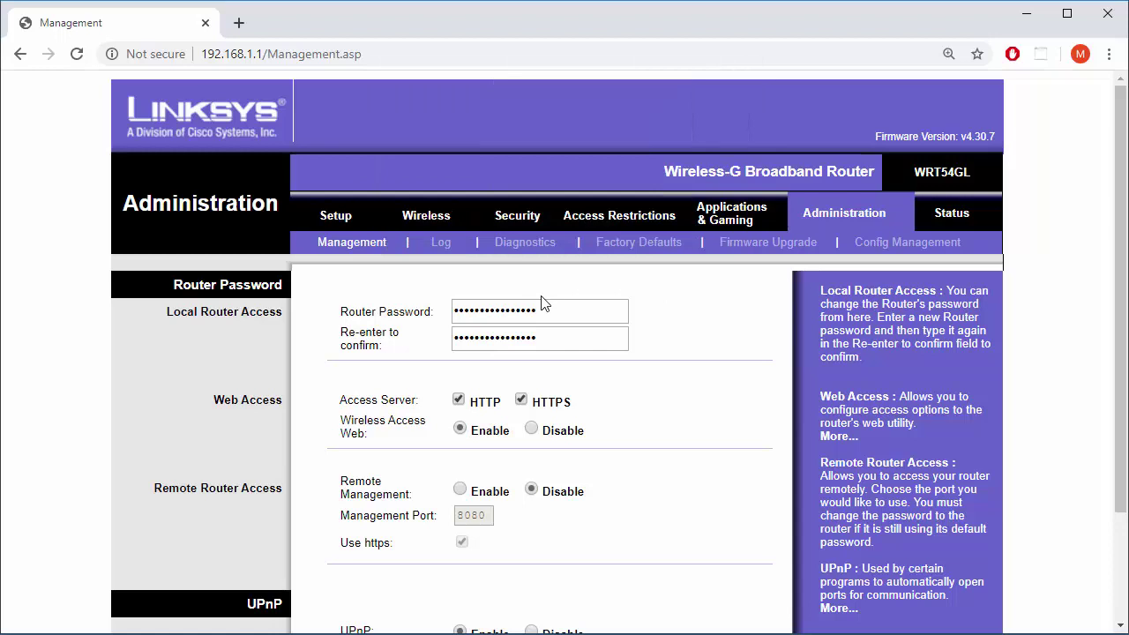
# - Type a new six-character router password, select the confirm field, and keep Remote Management disabled
pyautogui.moveTo(577, 310); pyautogui.dragTo(338, 341)
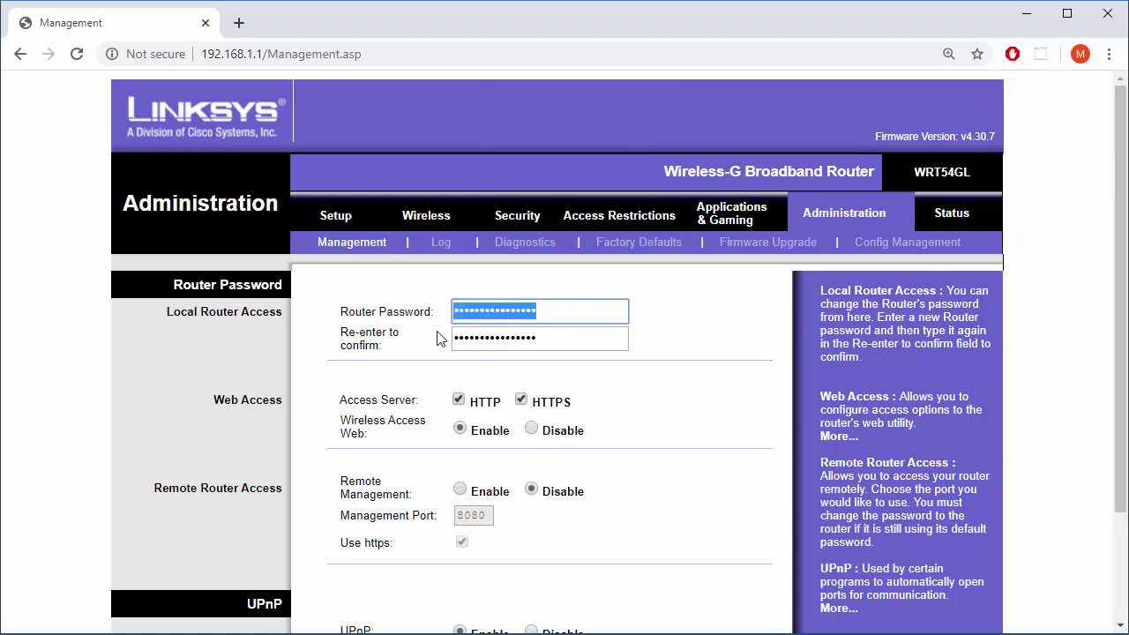
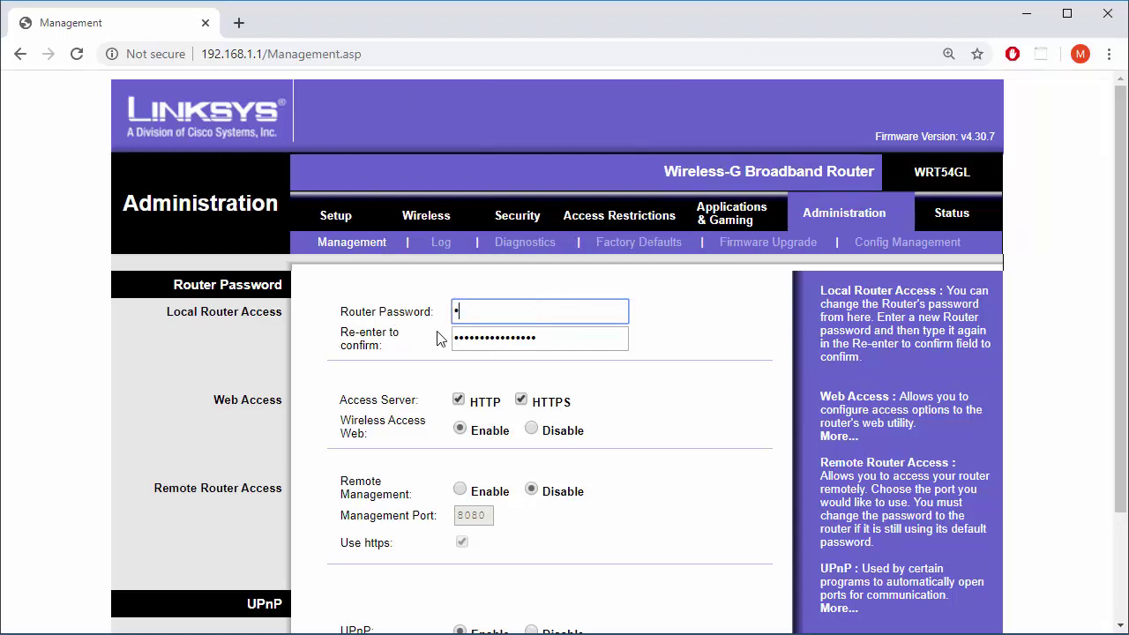
pyautogui.moveTo(547, 339); pyautogui.dragTo(448, 337)
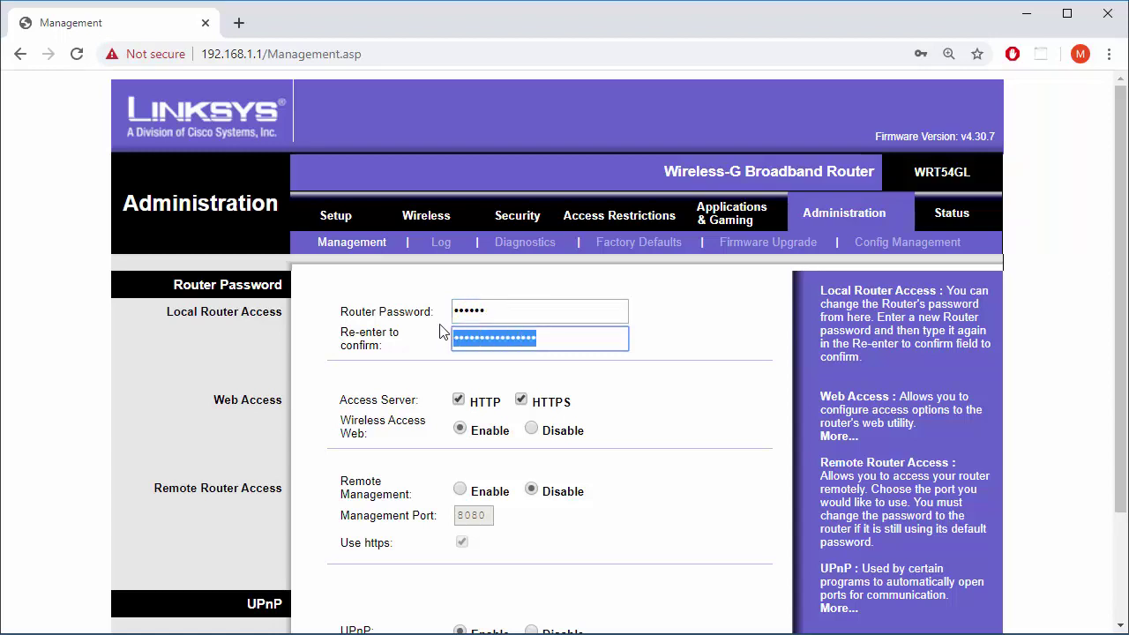
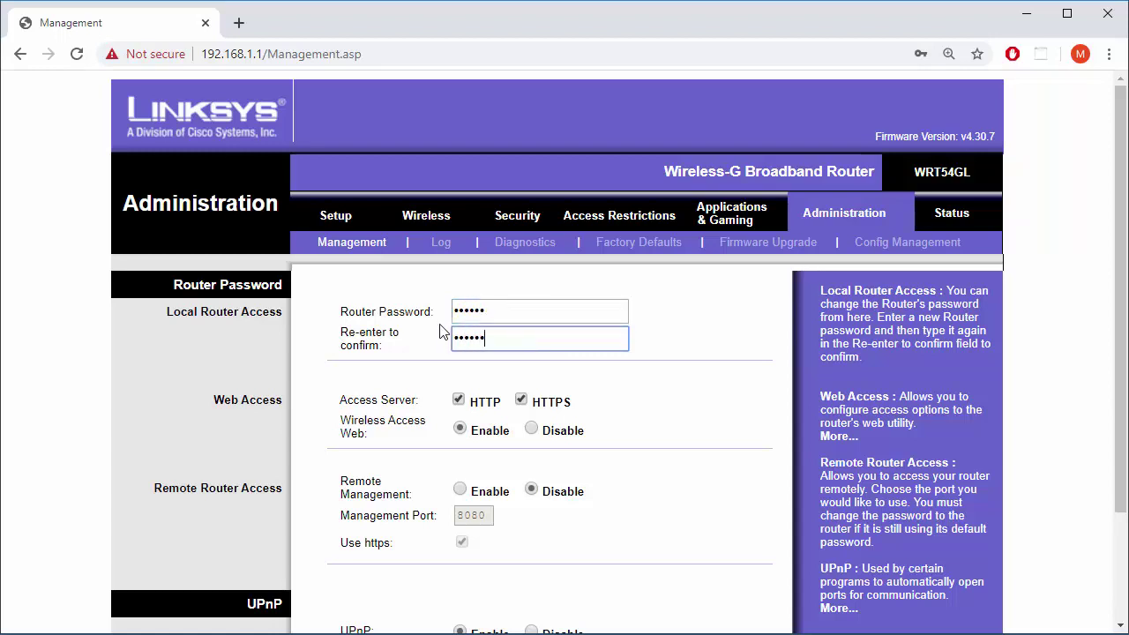
pyautogui.click(460, 489)
pyautogui.click(532, 489)
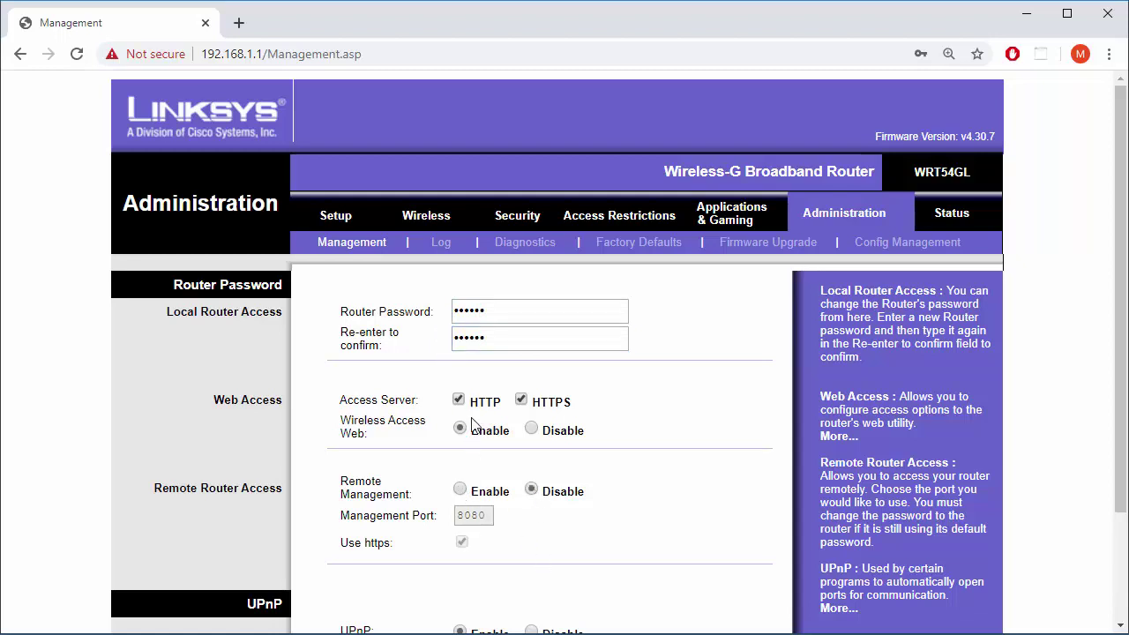
pyautogui.scroll(-3, 503, 380)
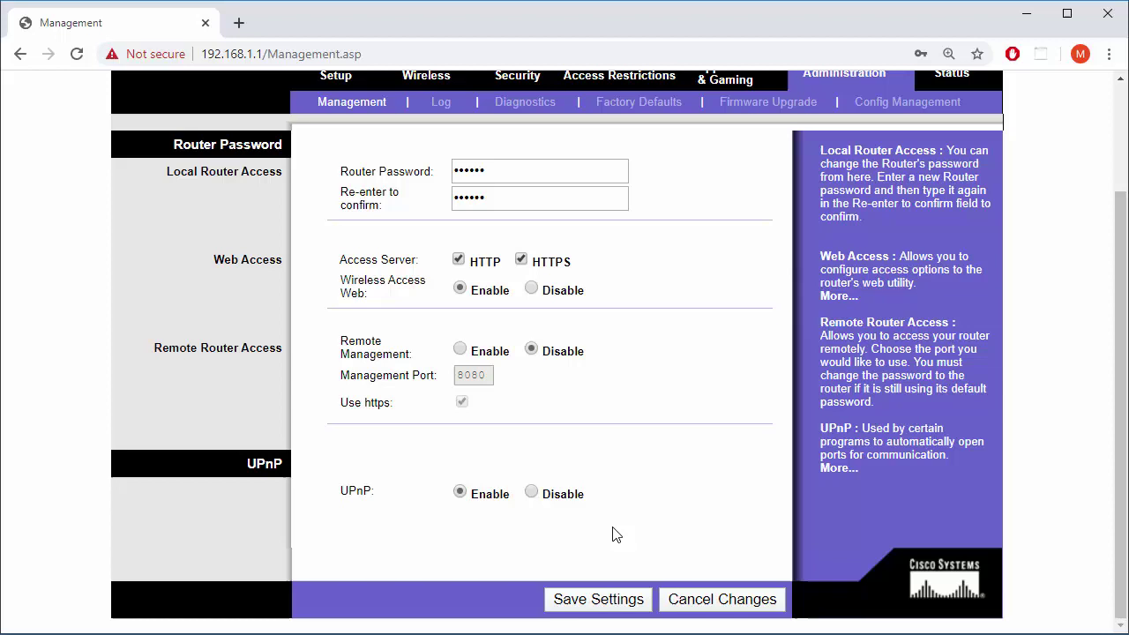
# - Save the settings, then try twice to sign in as admin with the old password
pyautogui.click(622, 599)
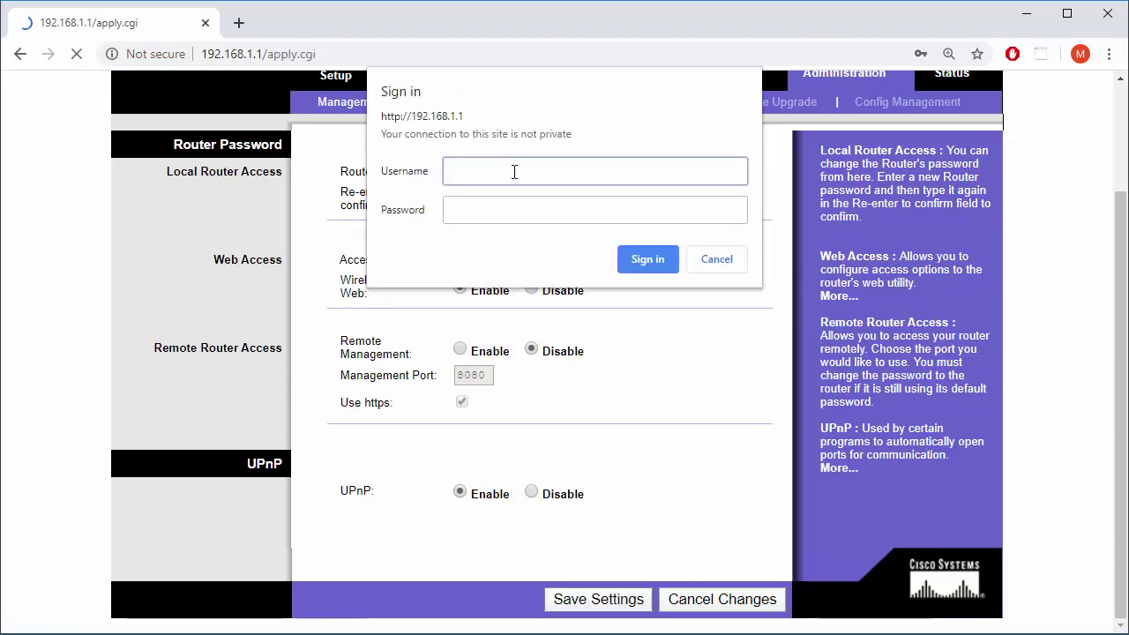
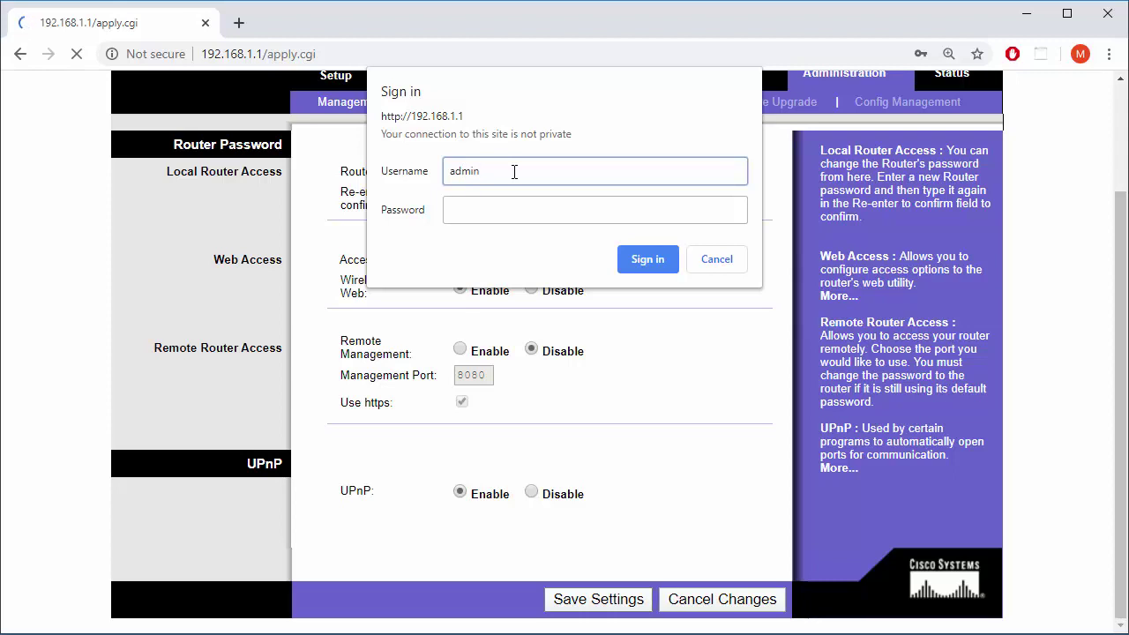
pyautogui.press('Tab')
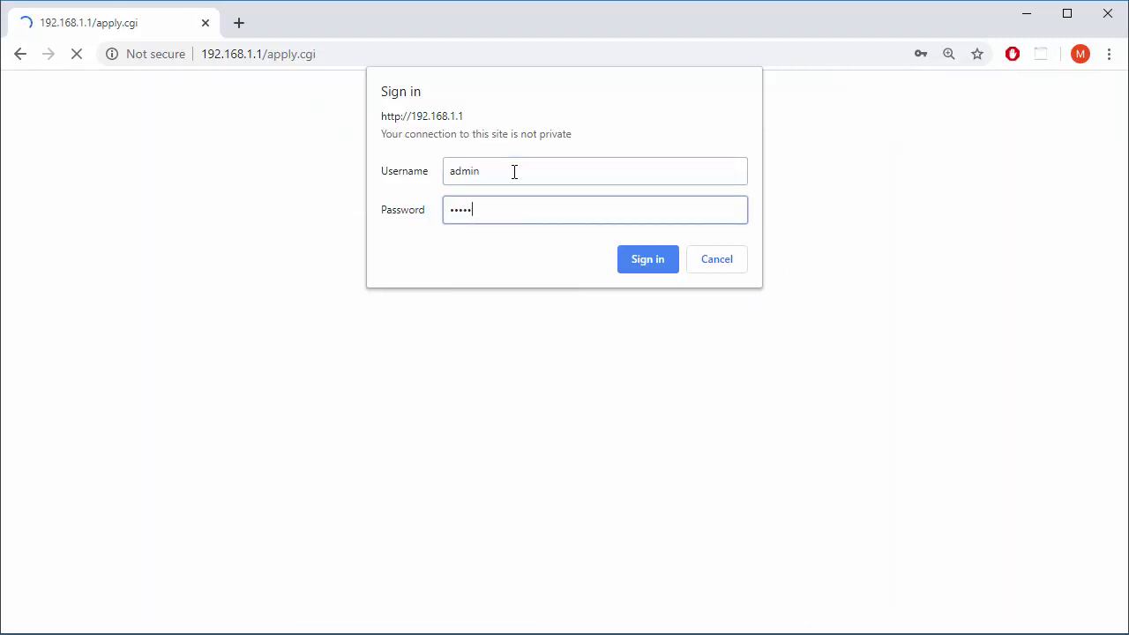
pyautogui.click(627, 261)
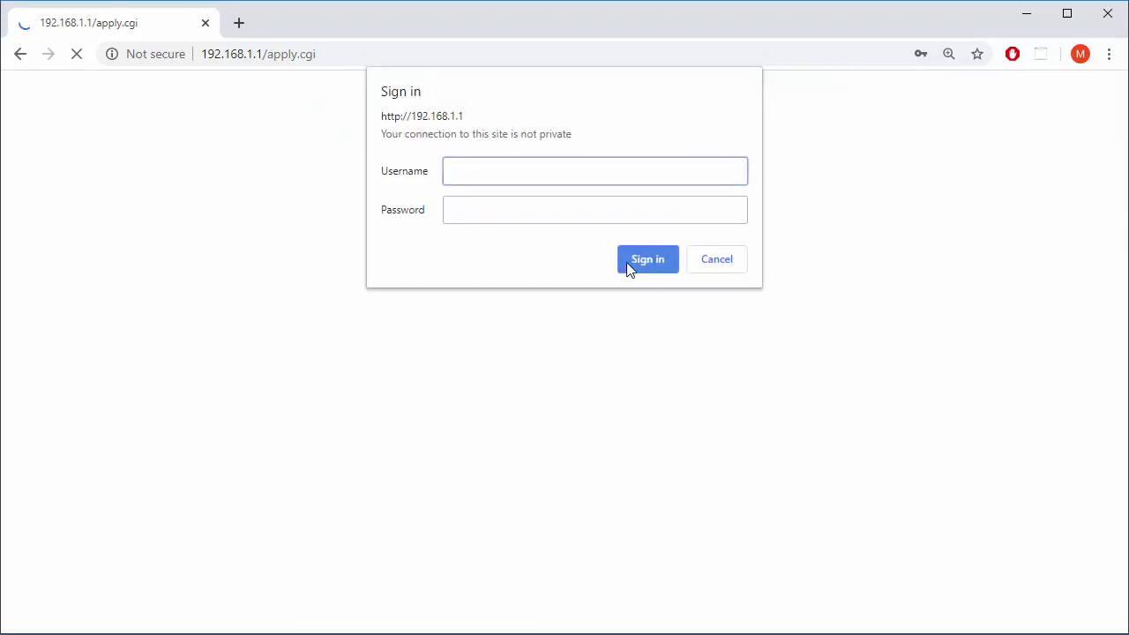
pyautogui.press('Tab')
pyautogui.click(634, 268)
# - Sign in as admin with the new password and decline Chrome's password save
pyautogui.write('admin')
pyautogui.press('Tab')
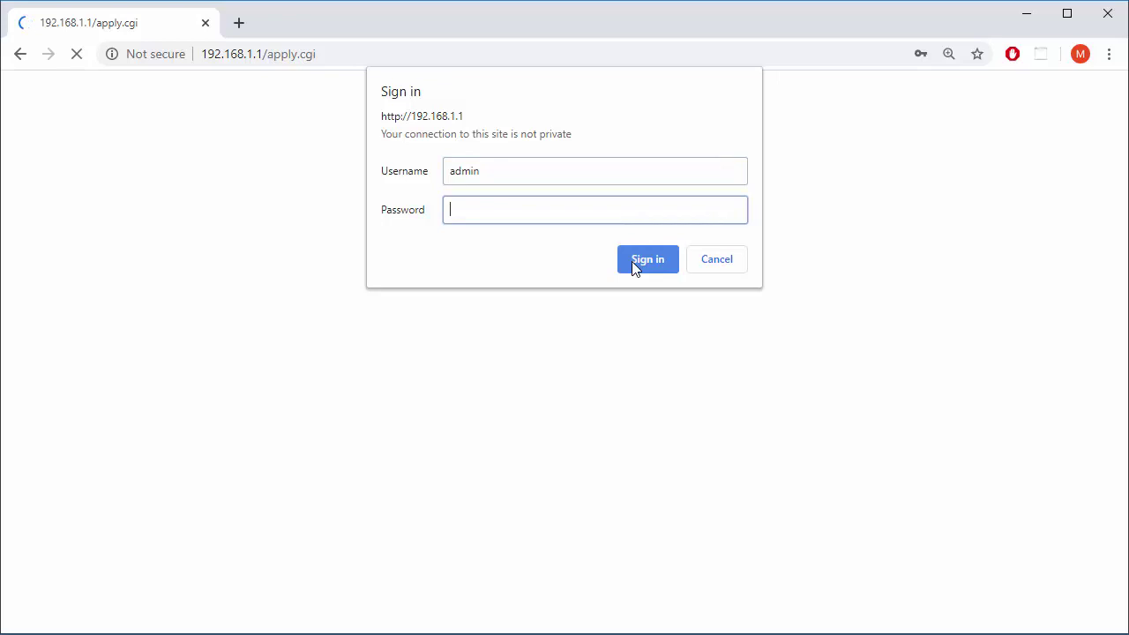
pyautogui.click(632, 264)
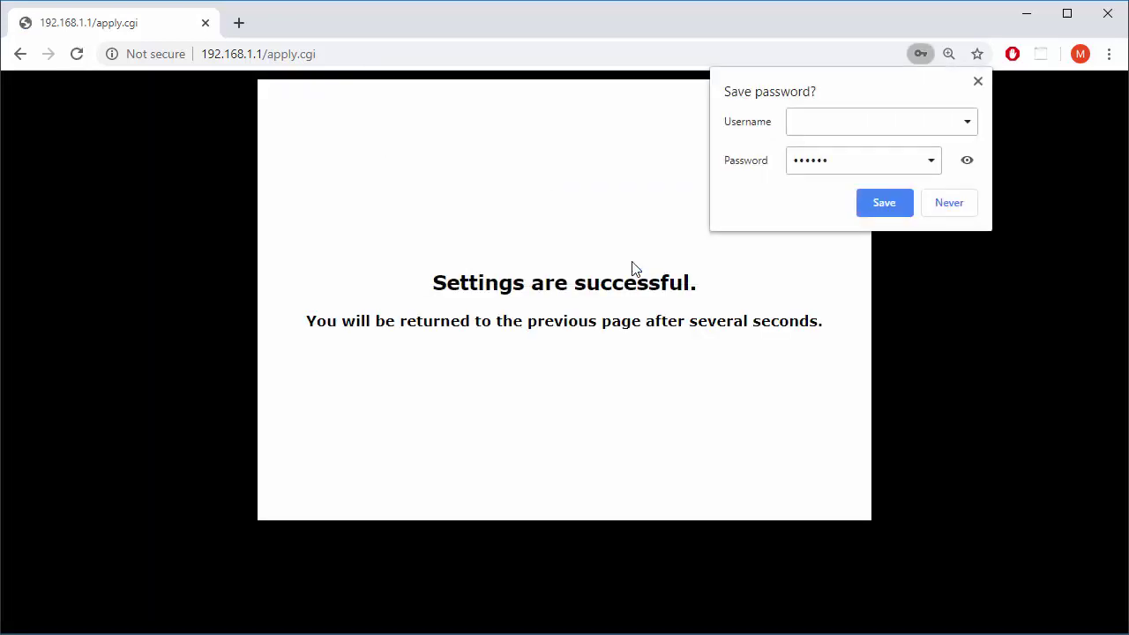
pyautogui.click(969, 208)
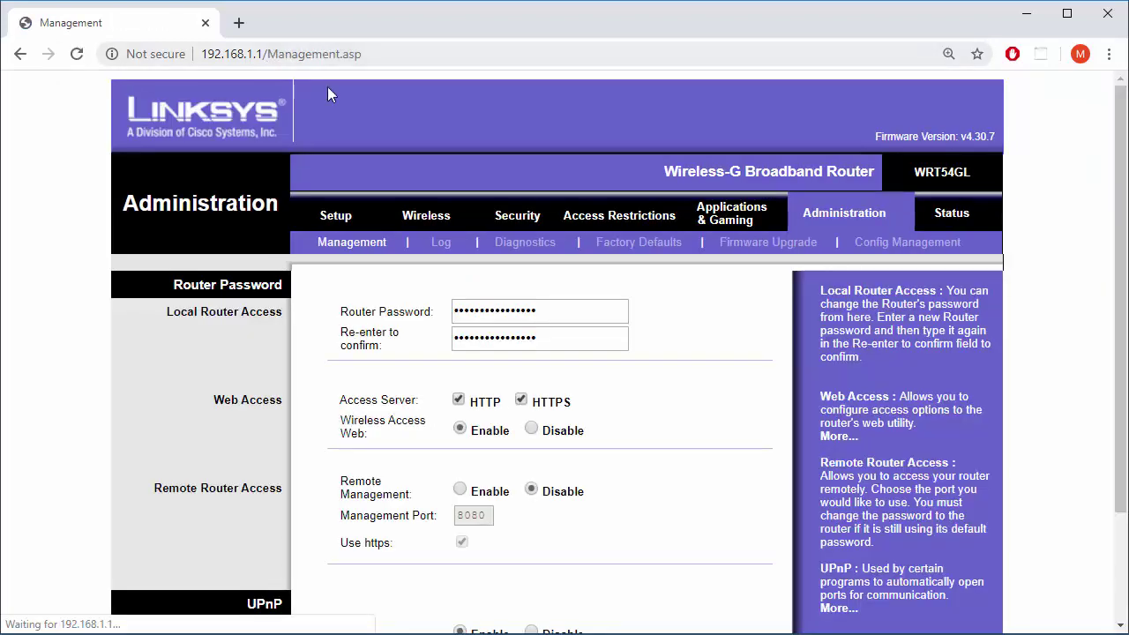
# - Scroll down and select the stored Router Password text, opening and dismissing its context menu
pyautogui.scroll(-3, 605, 340)
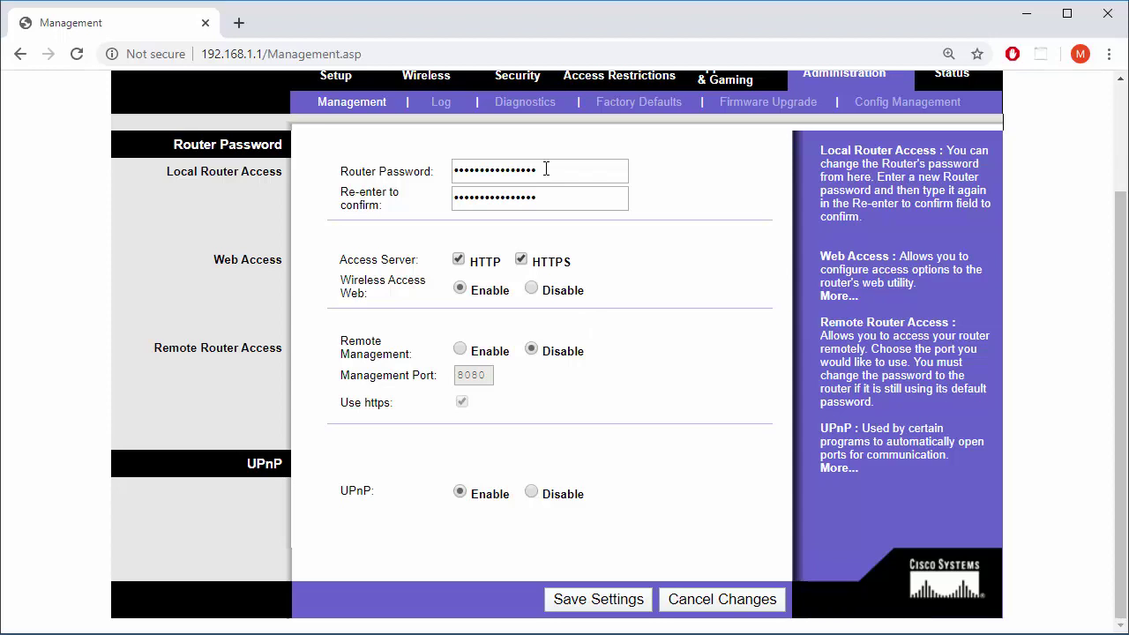
pyautogui.moveTo(555, 169); pyautogui.dragTo(431, 171)
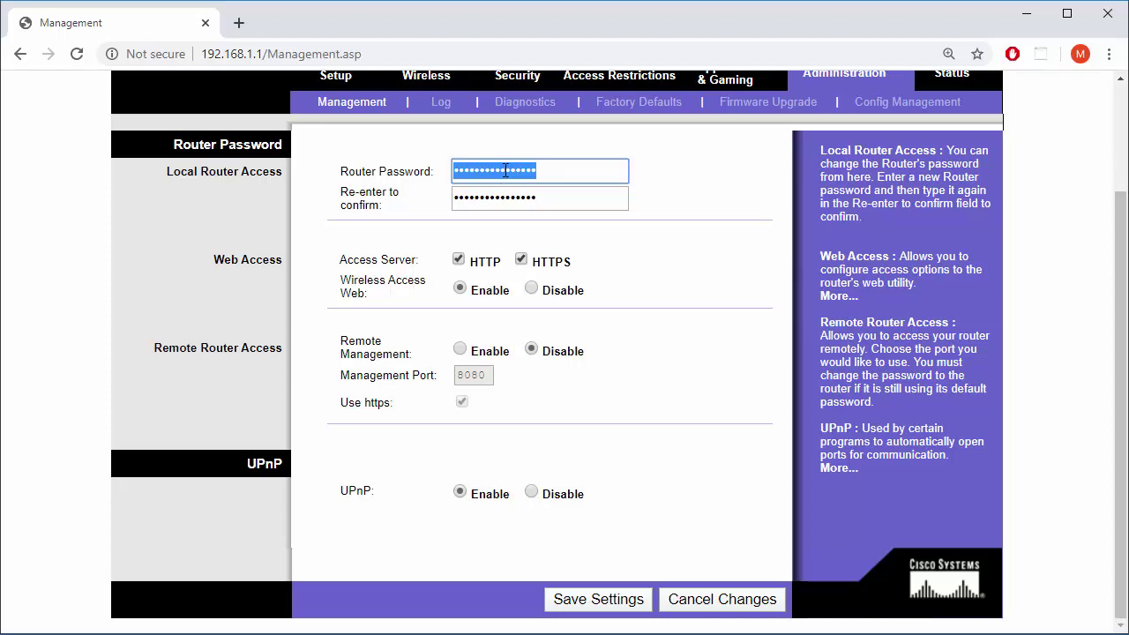
pyautogui.rightClick(504, 171)
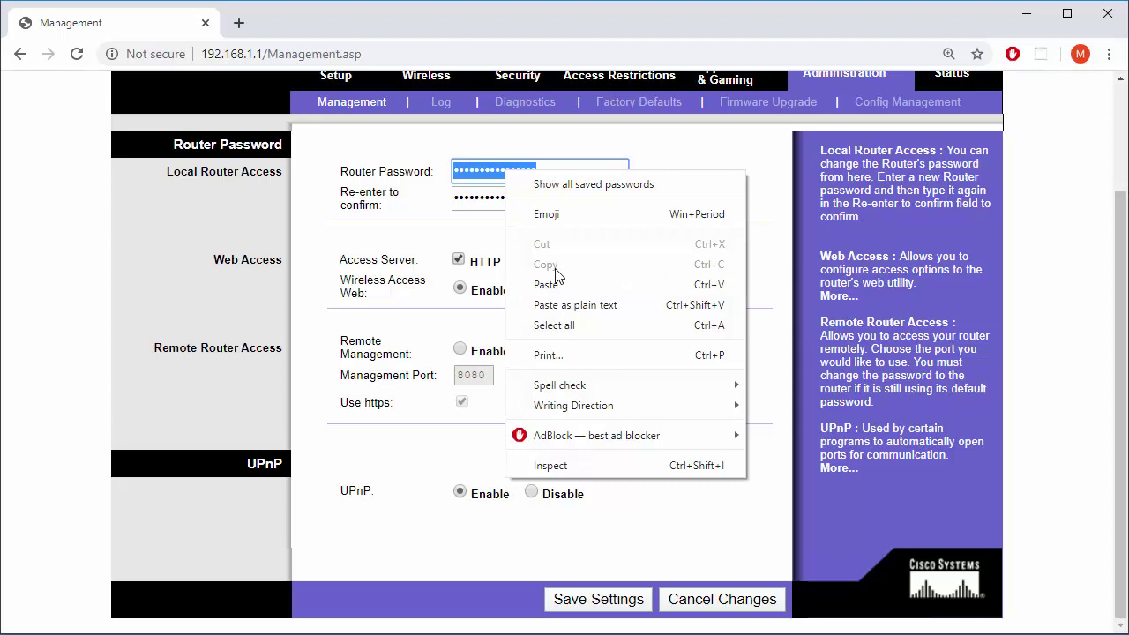
pyautogui.press('Escape')
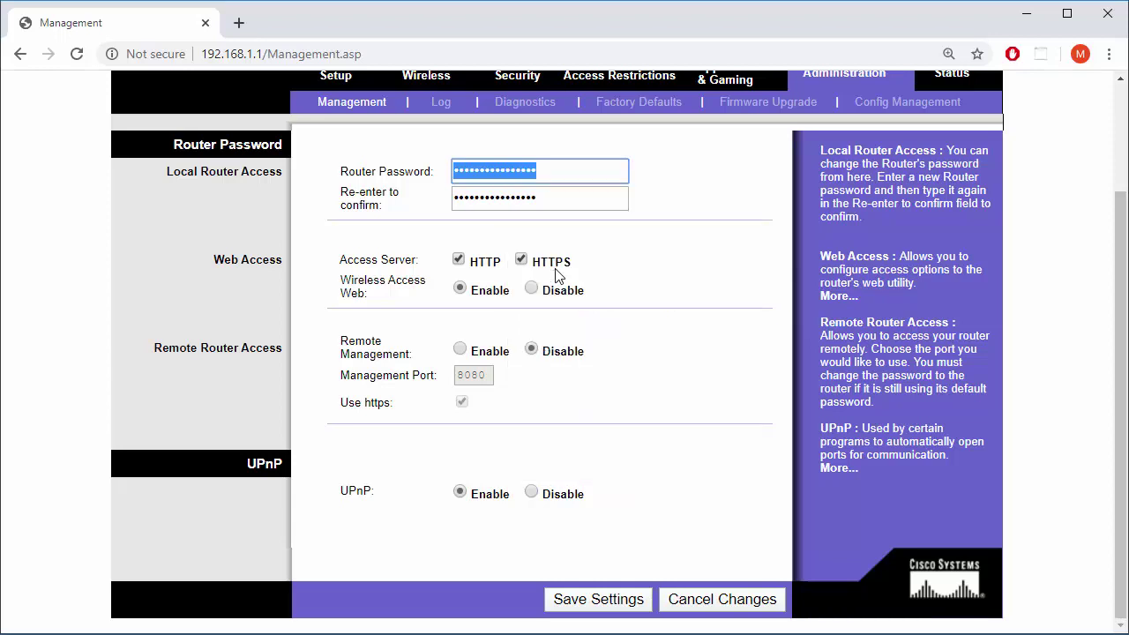
# - Save the settings again and load the router home page at 192.168.1.1
pyautogui.click(628, 601)
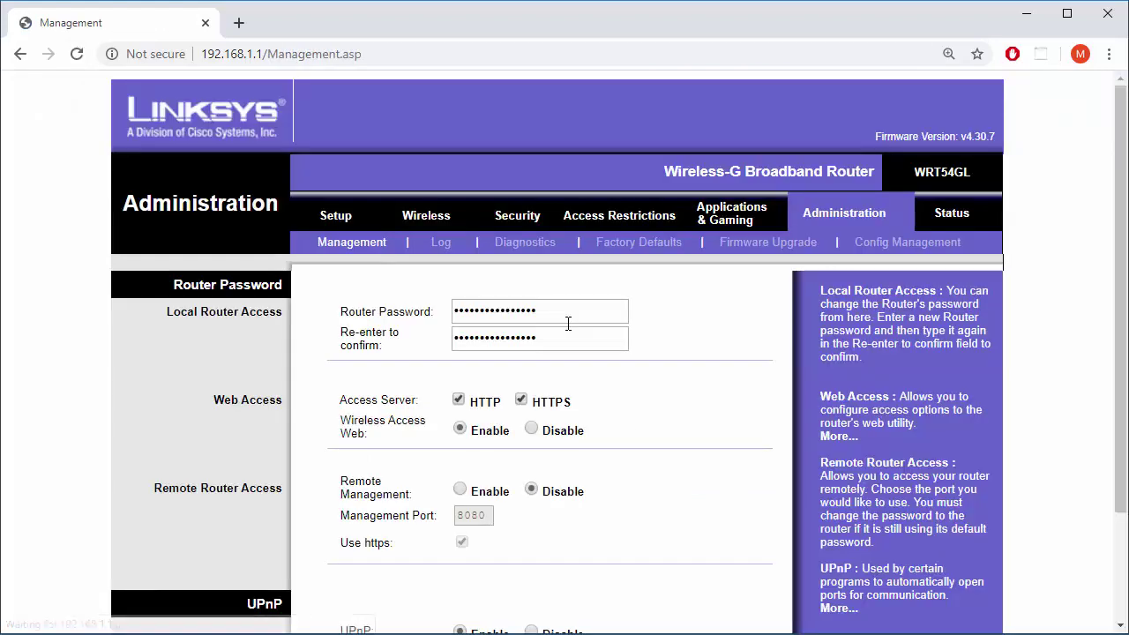
pyautogui.moveTo(262, 56); pyautogui.dragTo(456, 49)
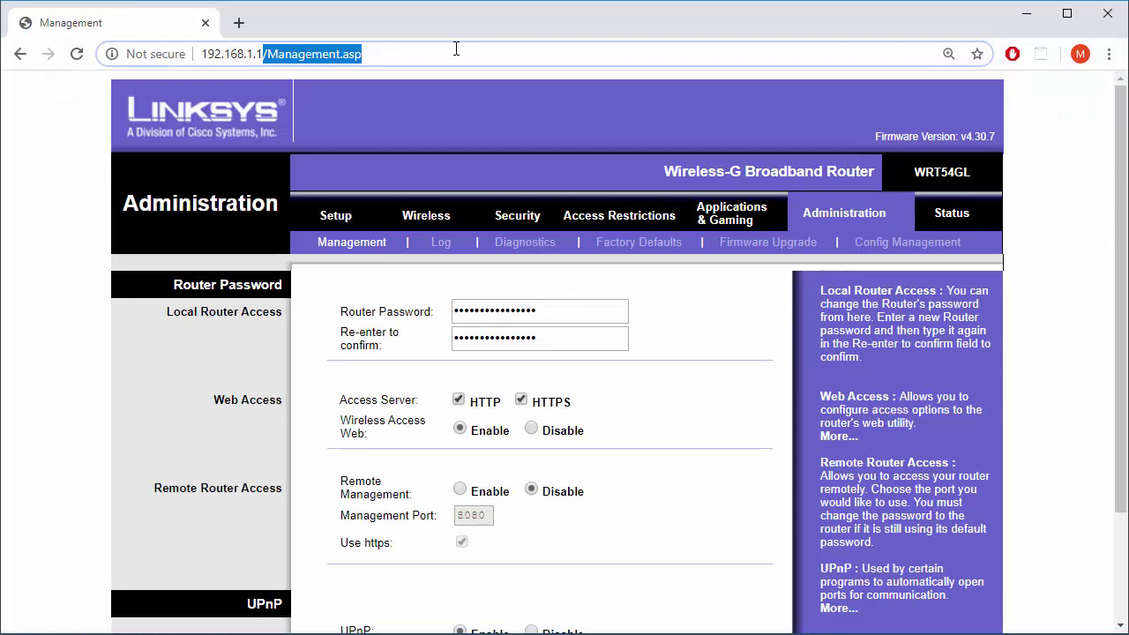
pyautogui.press('BackSpace')
pyautogui.press('Return')
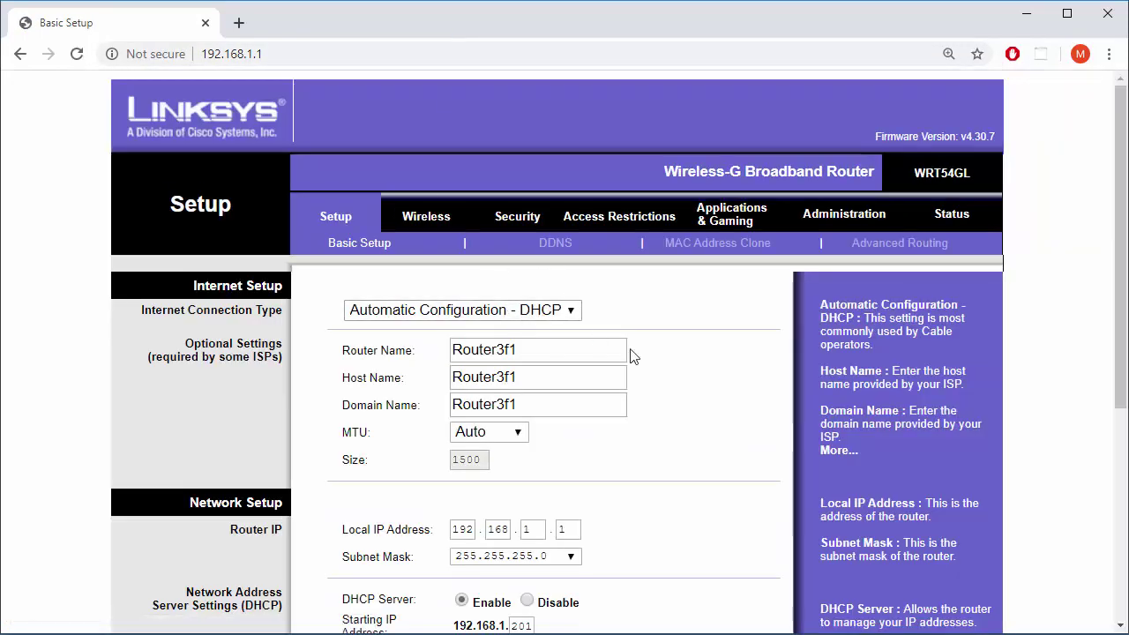
# - Scroll through Basic Setup, then return to Administration Management
pyautogui.scroll(-5, 635, 353)
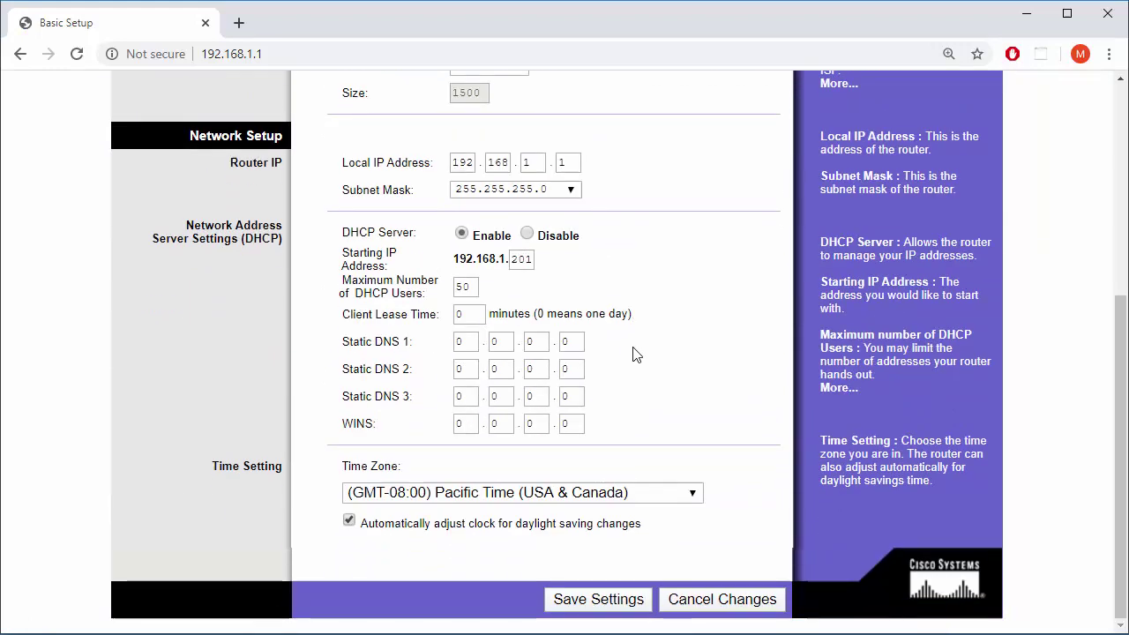
pyautogui.scroll(5, 672, 357)
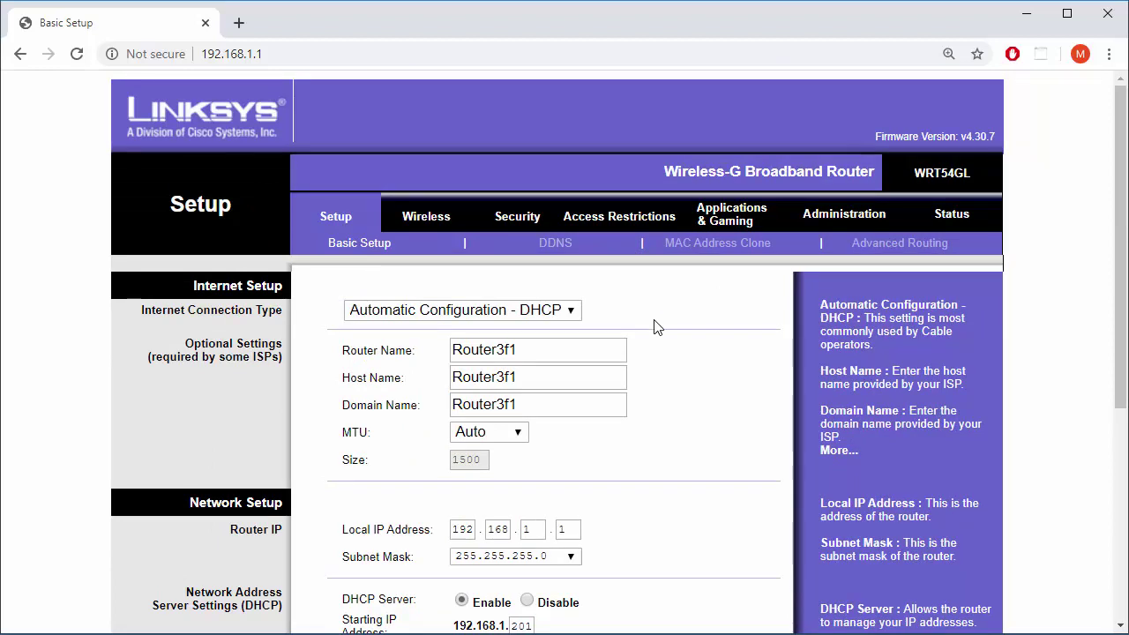
pyautogui.click(842, 216)
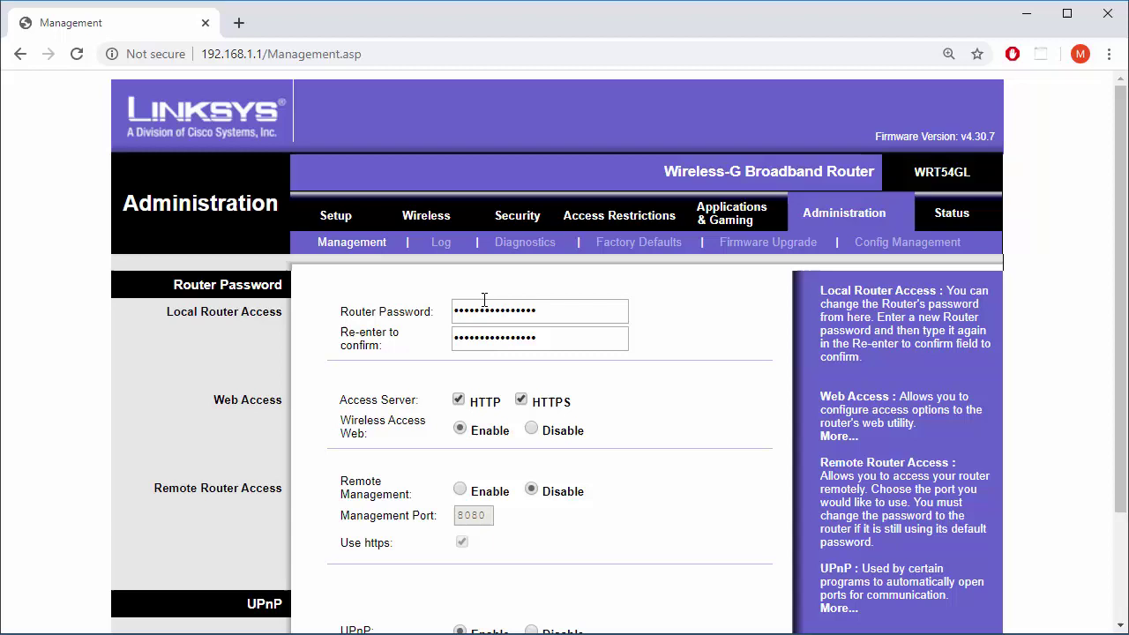
pyautogui.click(492, 309)
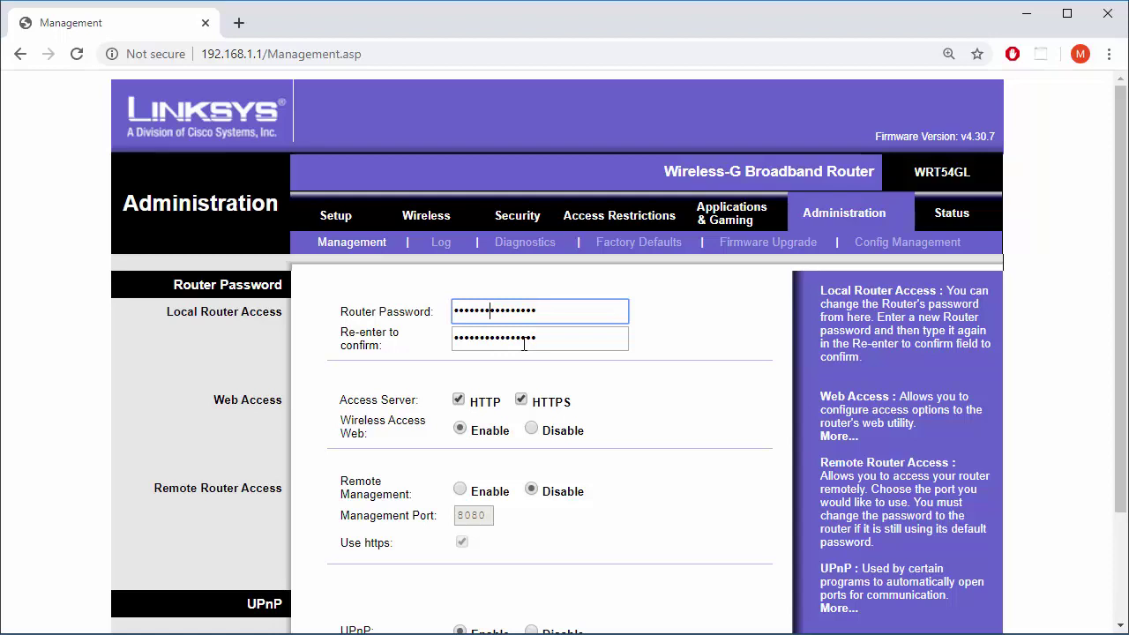
pyautogui.scroll(-2, 524, 344)
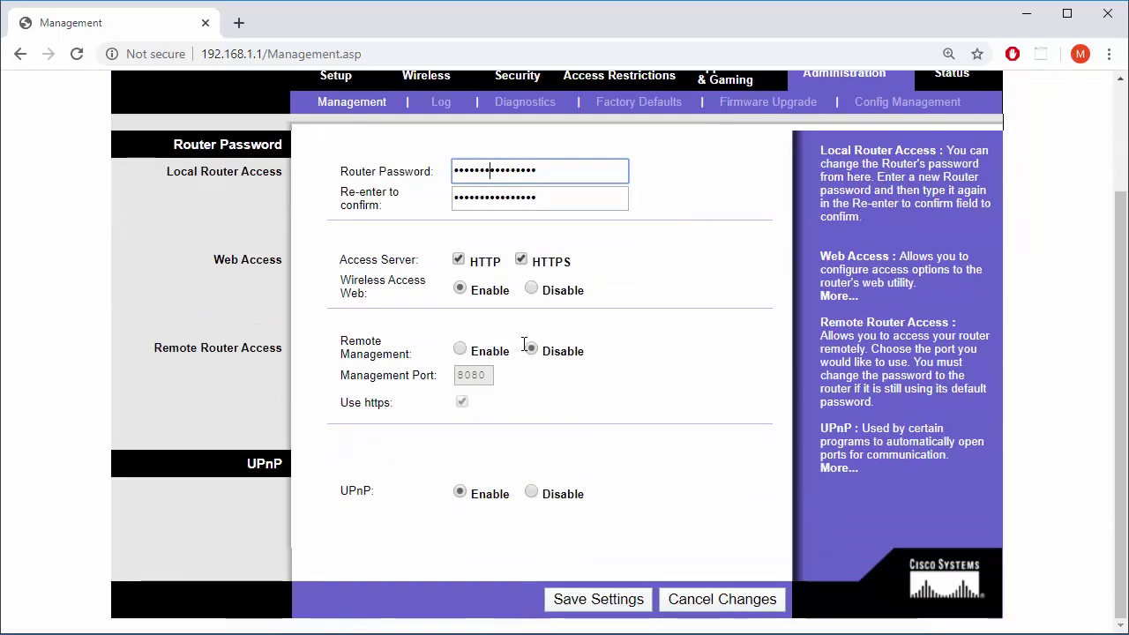